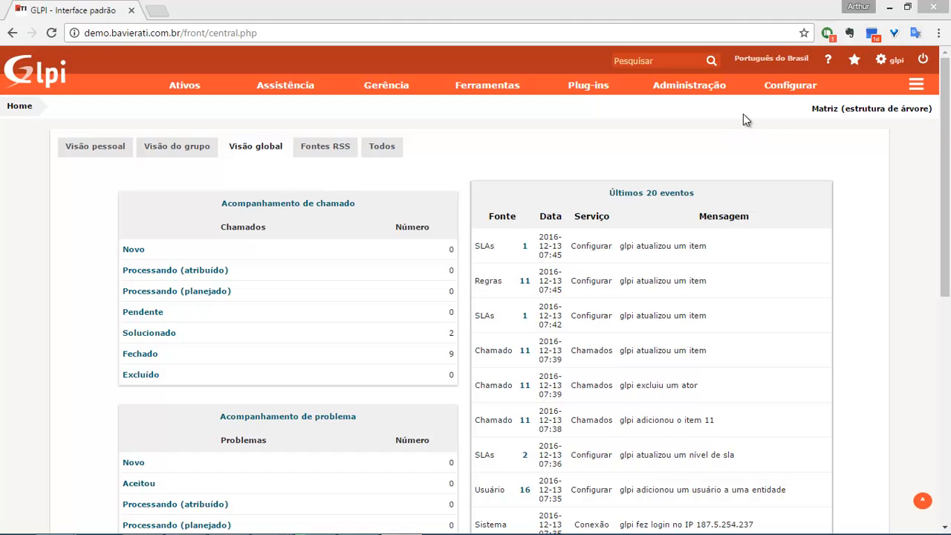
# Open the SLAs list under Configurar and bring up the N1/N2 SLA form.
pyautogui.moveTo(777, 95)
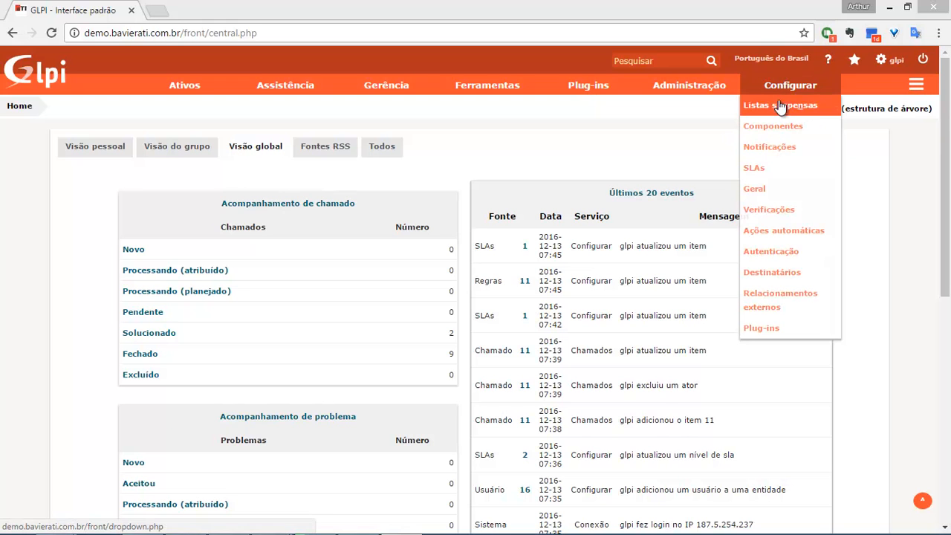
pyautogui.click(763, 170)
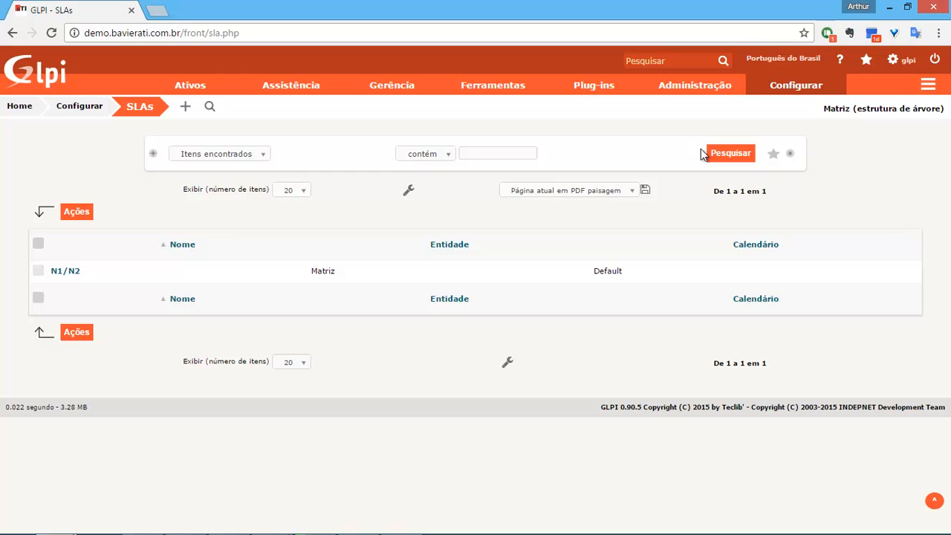
pyautogui.moveTo(785, 90)
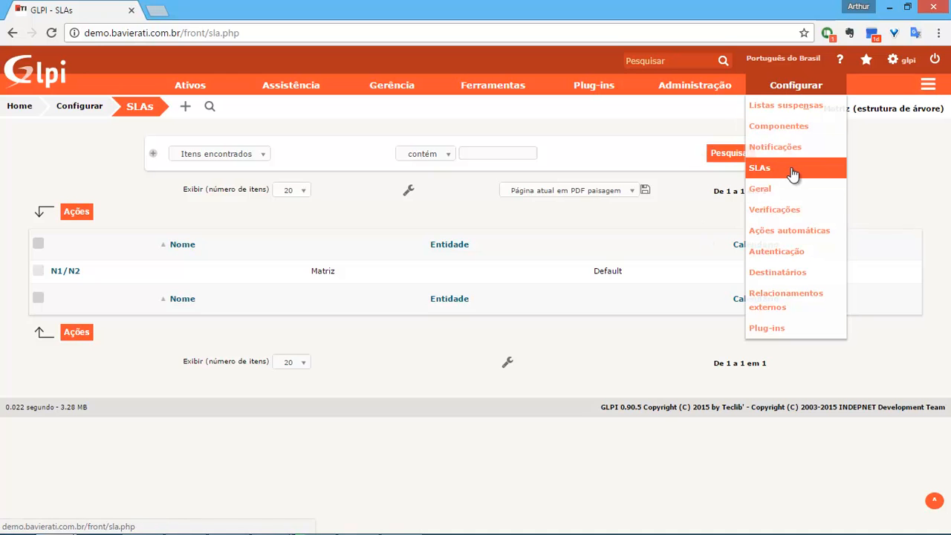
pyautogui.click(67, 272)
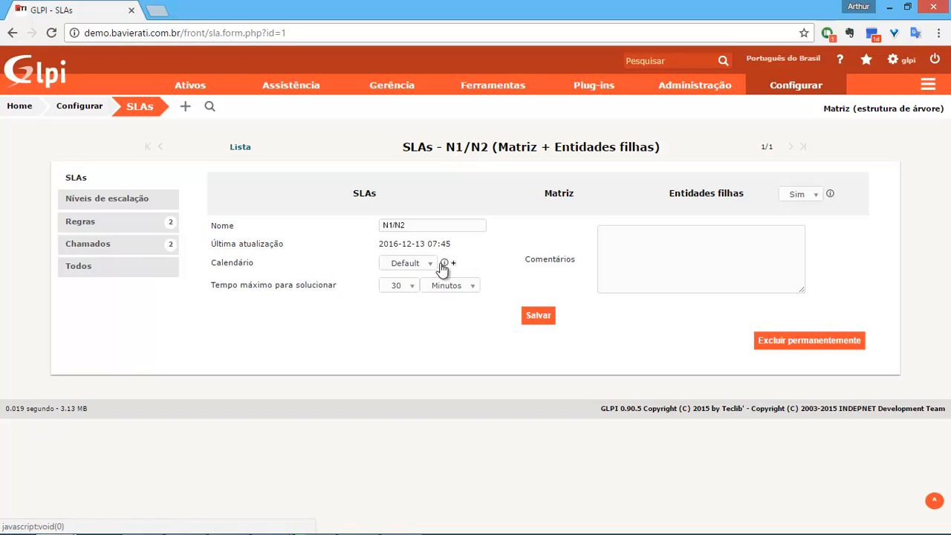
pyautogui.moveTo(445, 267)
# Open the Default calendar from the dropdown lists and show its weekday time intervals.
pyautogui.moveTo(796, 93)
pyautogui.click(787, 110)
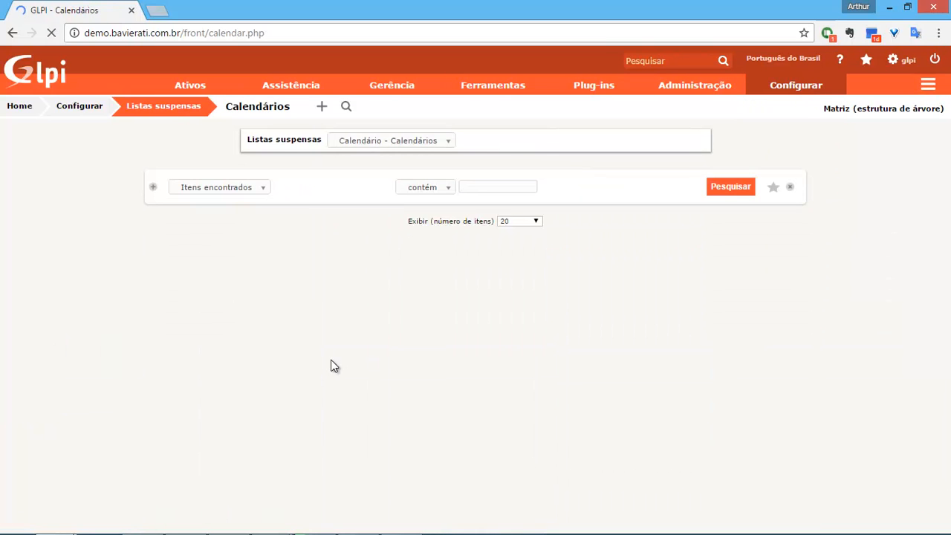
pyautogui.click(68, 303)
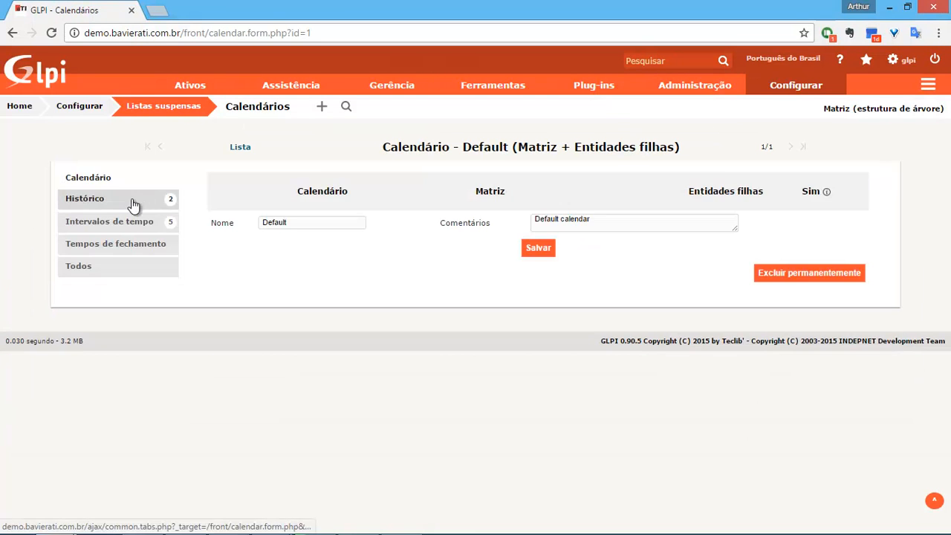
pyautogui.click(133, 200)
pyautogui.click(132, 183)
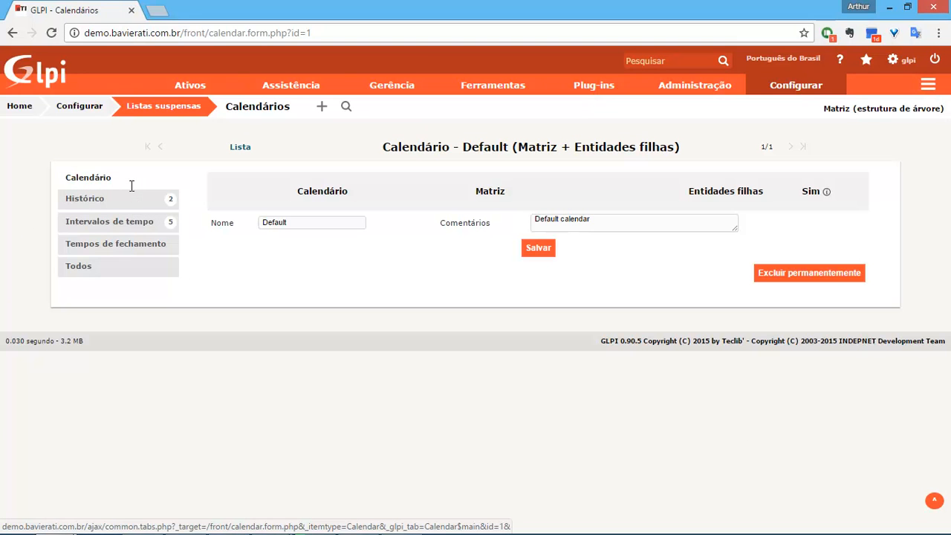
pyautogui.click(149, 226)
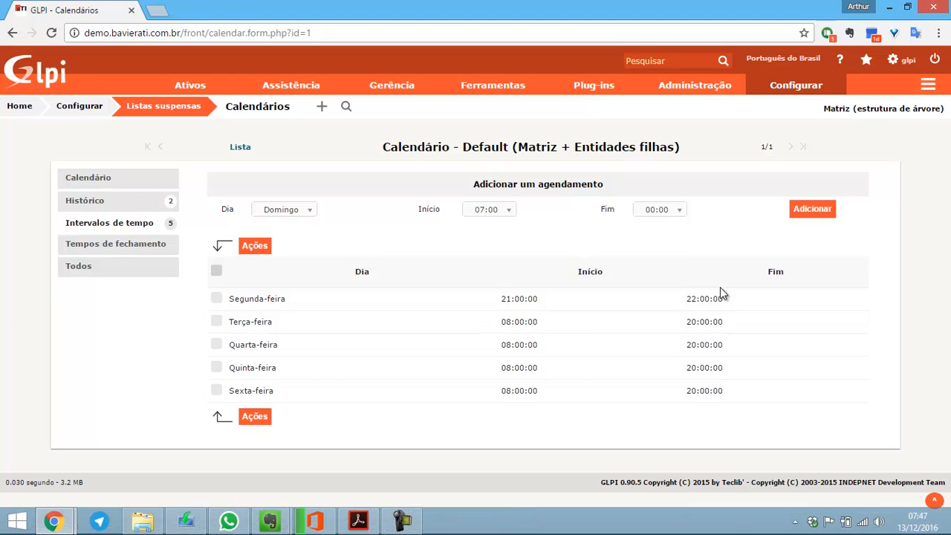
# Mark the Terça-feira interval, review the bulk actions without applying any, then unmark it.
pyautogui.click(216, 321)
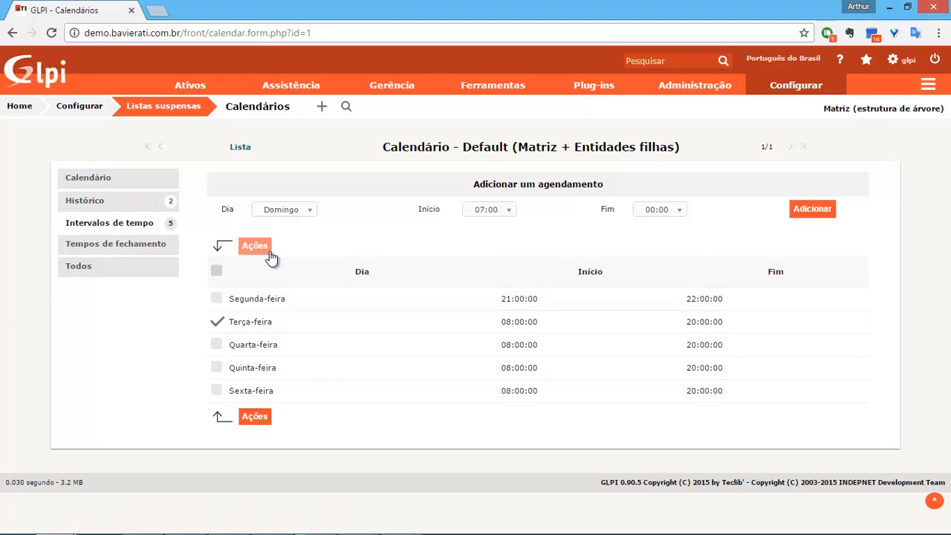
pyautogui.click(265, 245)
pyautogui.click(487, 198)
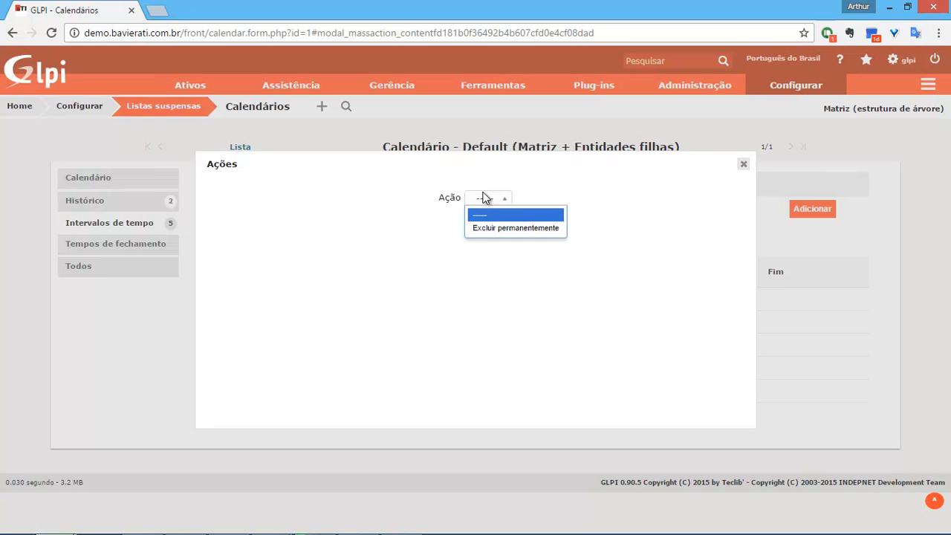
pyautogui.click(738, 185)
pyautogui.click(743, 164)
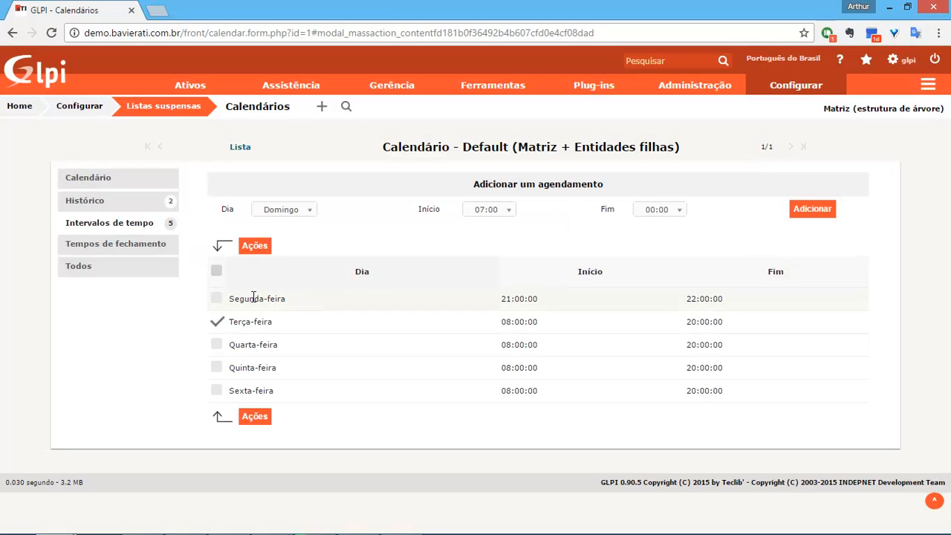
pyautogui.click(216, 321)
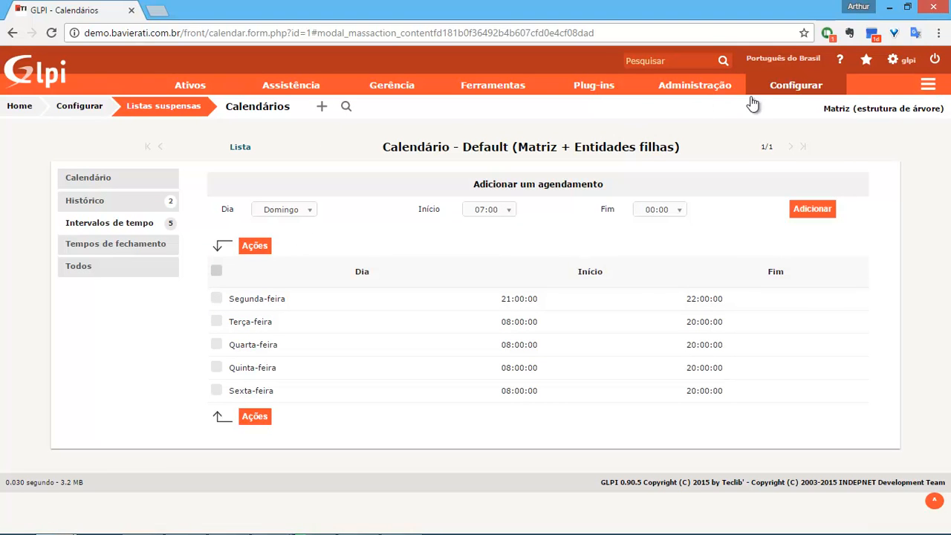
# Reopen the N1/N2 SLA and show its linked business rules.
pyautogui.moveTo(697, 93)
pyautogui.moveTo(796, 85)
pyautogui.click(762, 169)
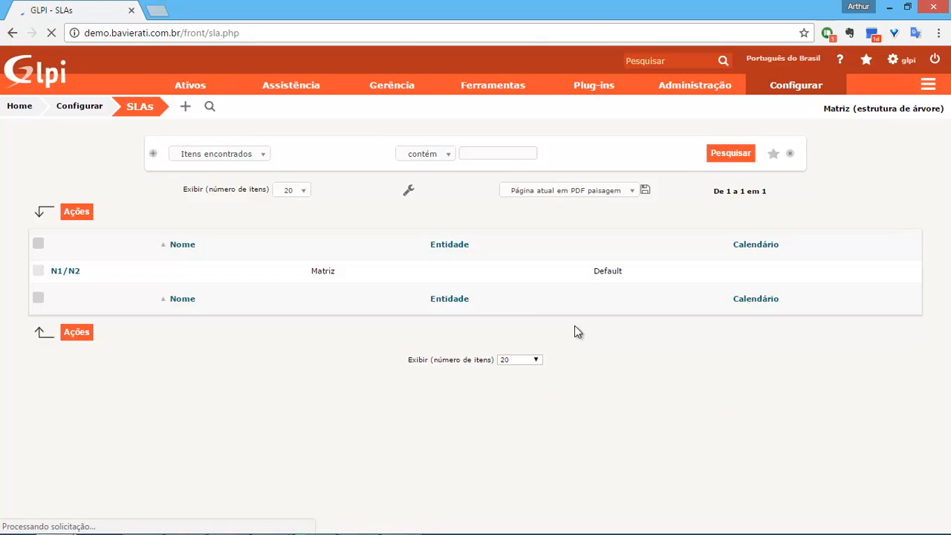
pyautogui.click(70, 272)
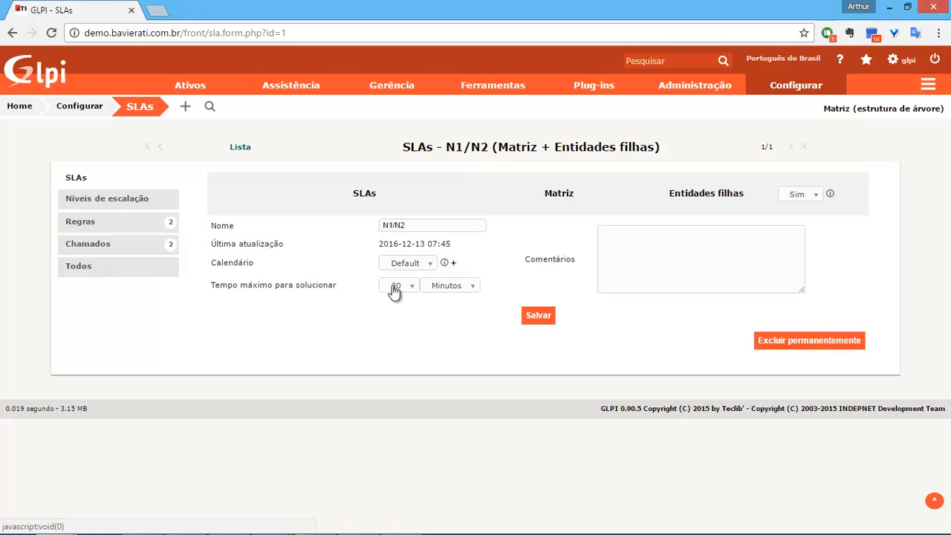
pyautogui.click(113, 221)
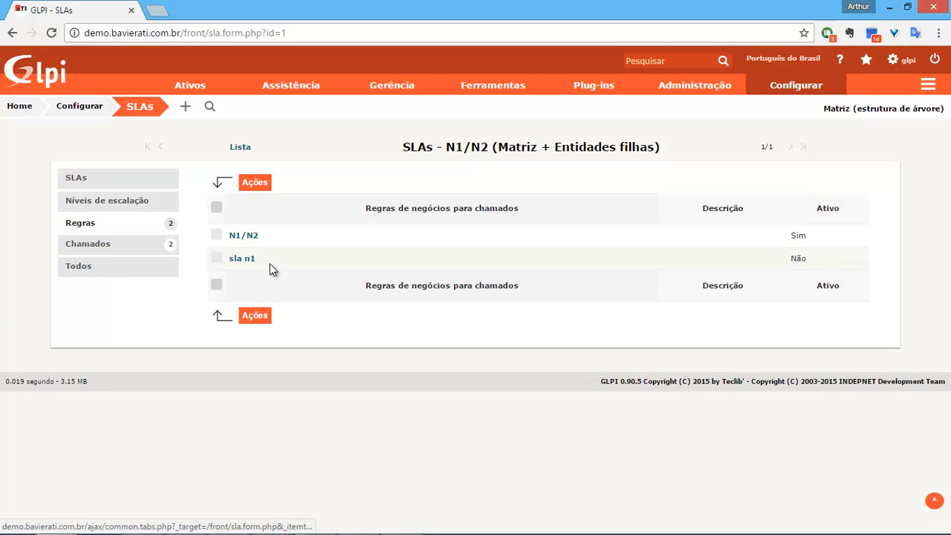
# Permanently delete the sla n1 rule, then show the SLA's escalation levels.
pyautogui.click(216, 257)
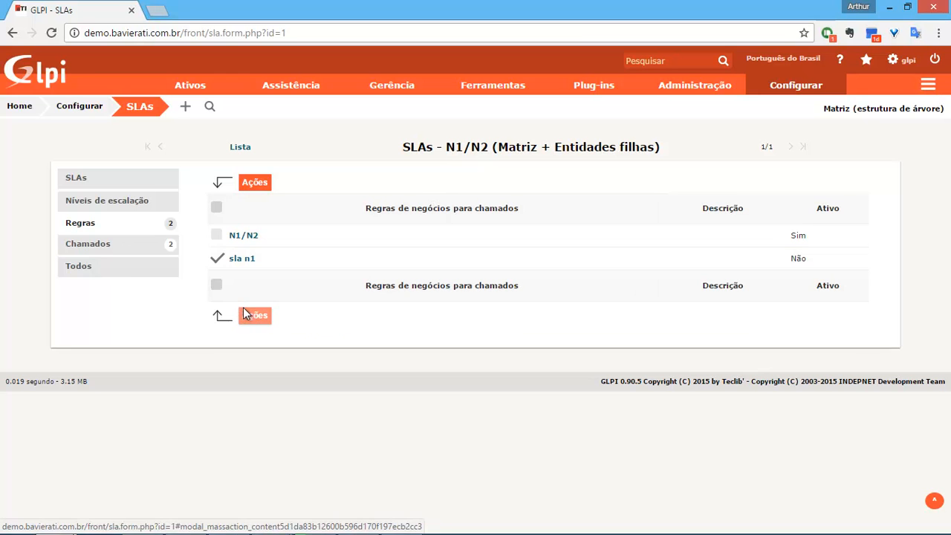
pyautogui.click(246, 314)
pyautogui.click(480, 197)
pyautogui.click(490, 245)
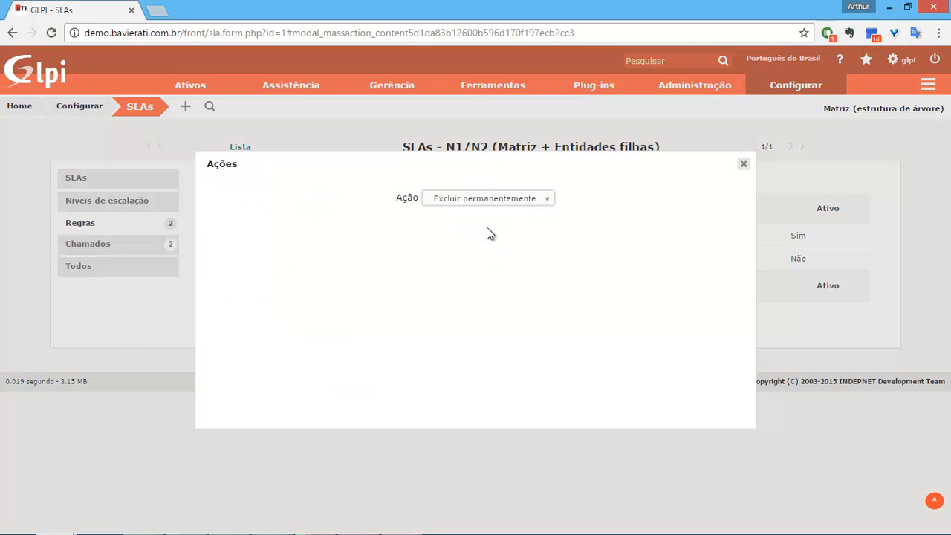
pyautogui.click(485, 227)
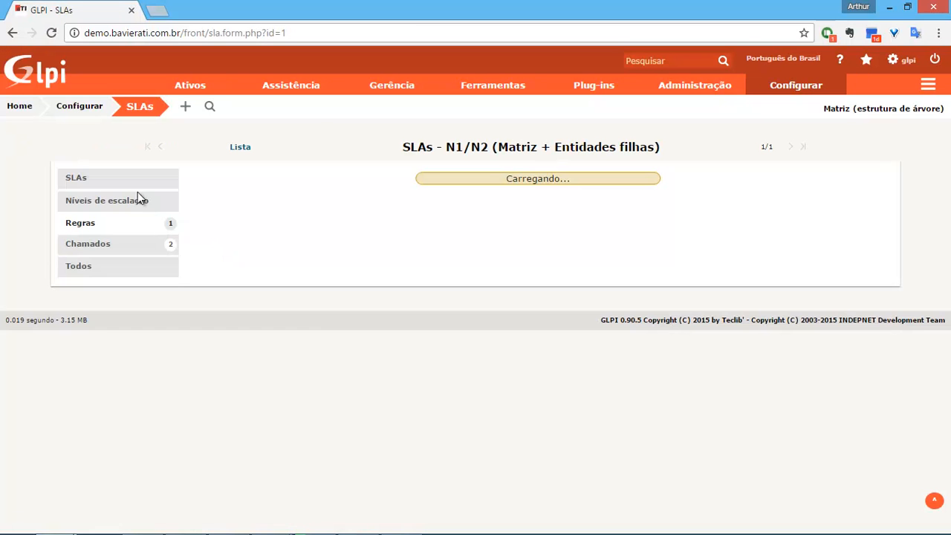
pyautogui.click(119, 179)
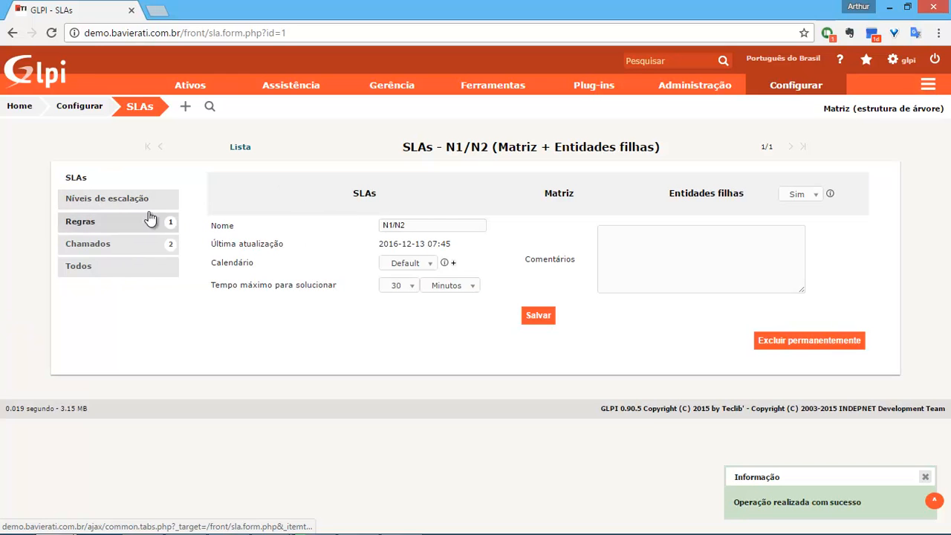
pyautogui.click(135, 202)
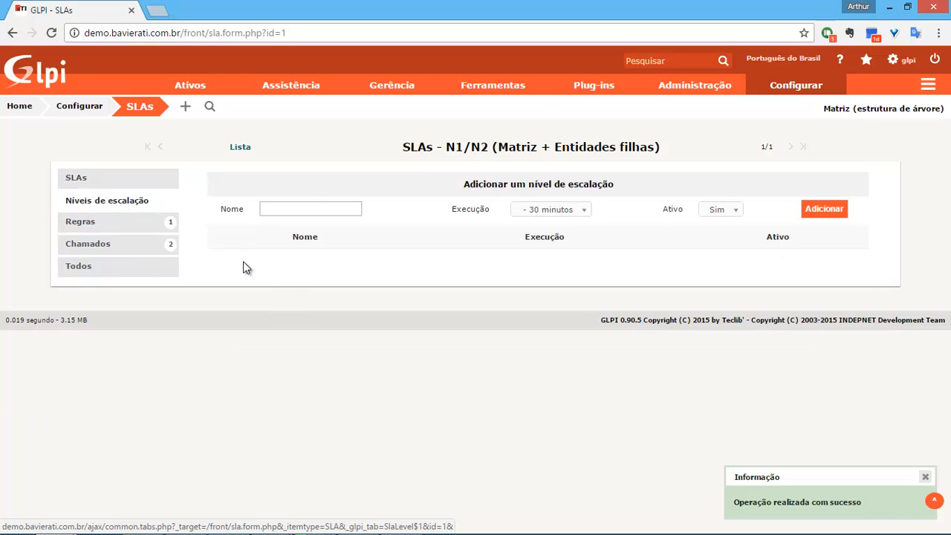
# Clear the escalation level's Nome field.
pyautogui.click(301, 208)
pyautogui.moveTo(542, 93)
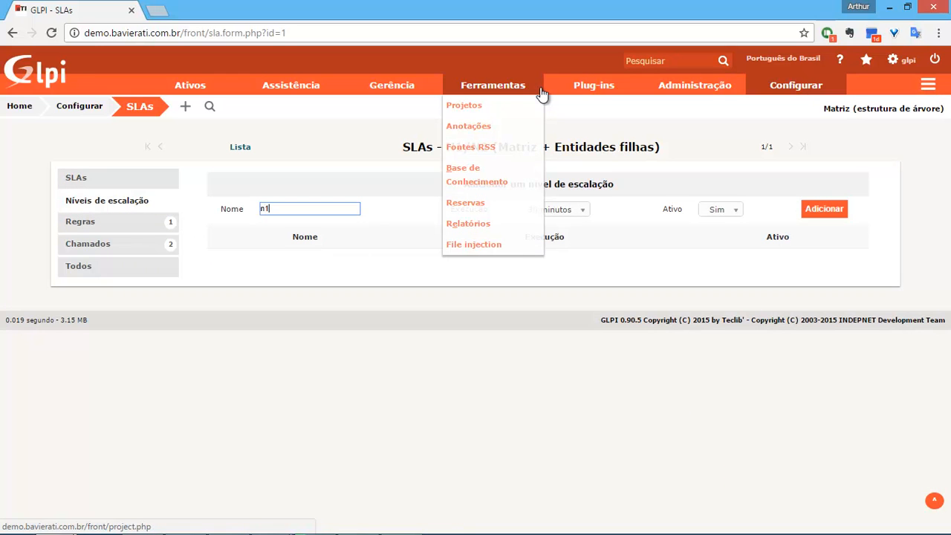
pyautogui.press('BackSpace')
pyautogui.press('BackSpace')
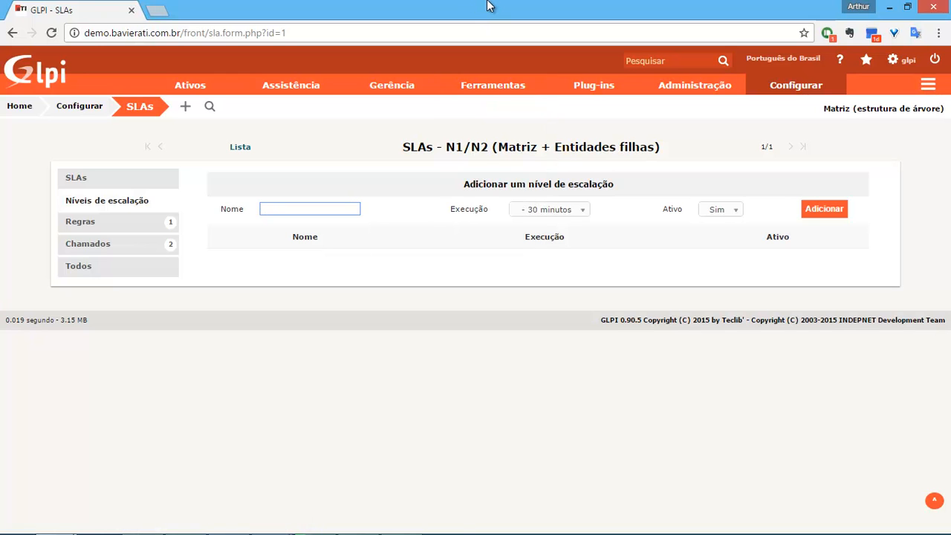
# Open the Windows Run dialog with Win+R.
pyautogui.press('super+r')
pyautogui.write('NOTE')
pyautogui.press('BackSpace')
pyautogui.press('BackSpace')
pyautogui.press('BackSpace')
pyautogui.press('BackSpace')
# Launch Notepad and note: unassigned Novo after 10 minutos goes to Infraestrutura; begin 'Caso não'.
pyautogui.write('notepad')
pyautogui.press('Return')
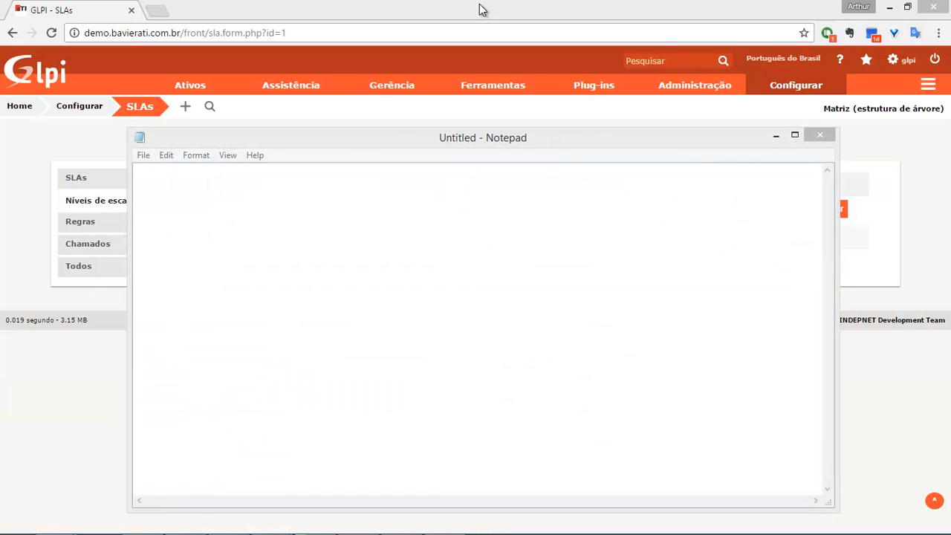
pyautogui.write('Caso n')
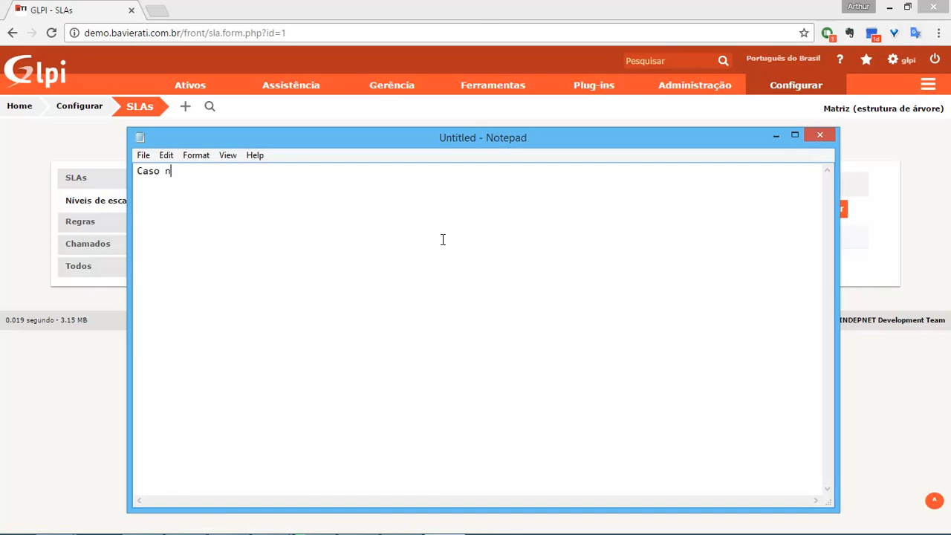
pyautogui.write('ão seja aatribuído em')
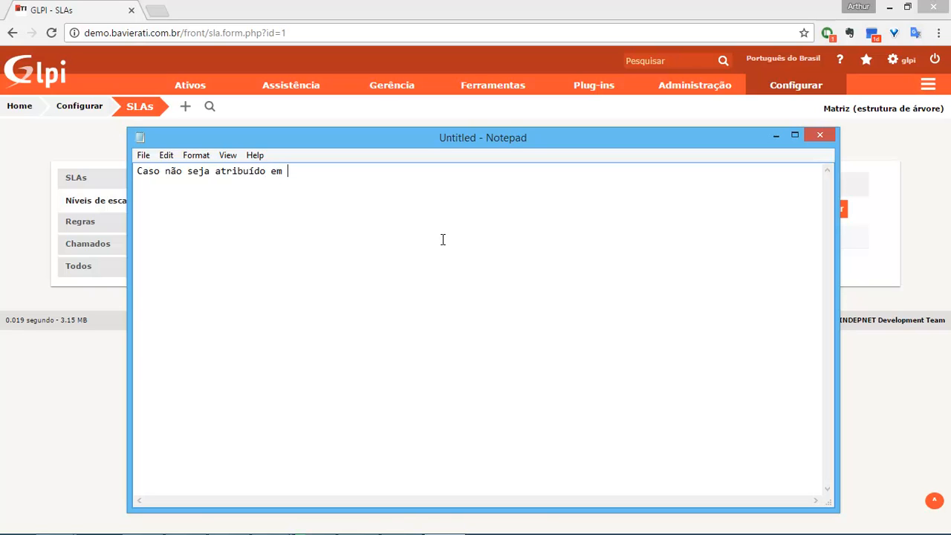
pyautogui.write(' 1 hora')
pyautogui.press('BackSpace')
pyautogui.press('BackSpace')
pyautogui.press('BackSpace')
pyautogui.press('BackSpace')
pyautogui.press('BackSpace')
pyautogui.write('10 minutos')
pyautogui.write('Novo por 10 minutos')
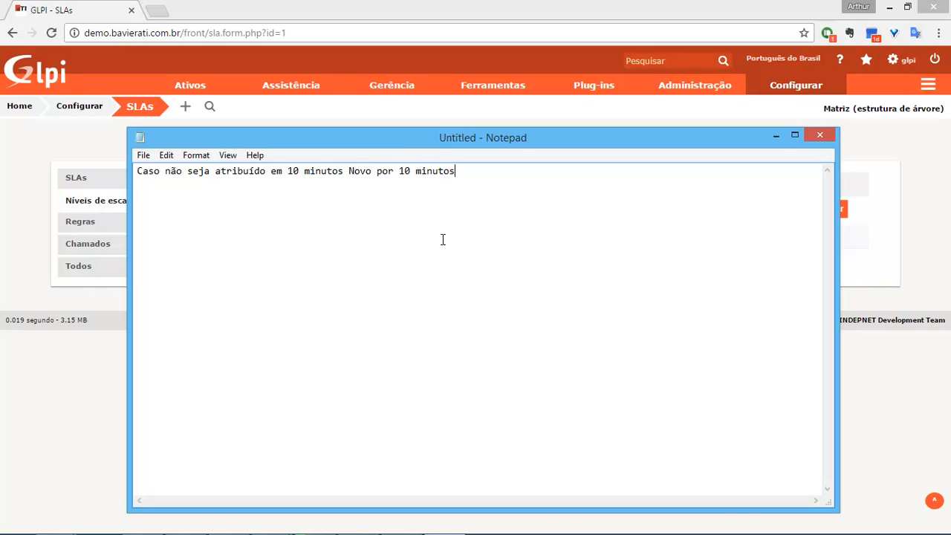
pyautogui.write(' atribui ao grupo Infraestrutura')
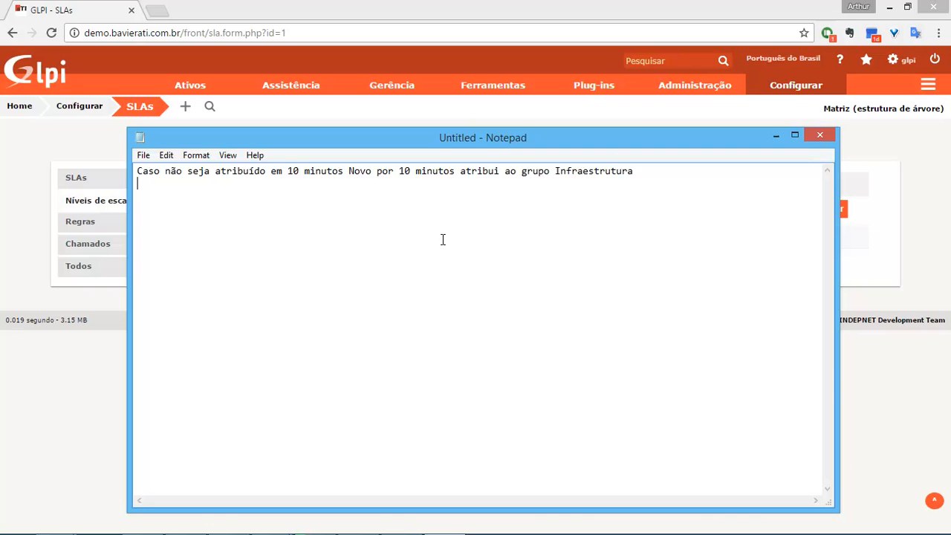
pyautogui.press('Return')
pyautogui.write('Caso não')
# Write the second note: not solucionado in 20 minutos, assign to group Infraestrutura N2.
pyautogui.write('seja atendie')
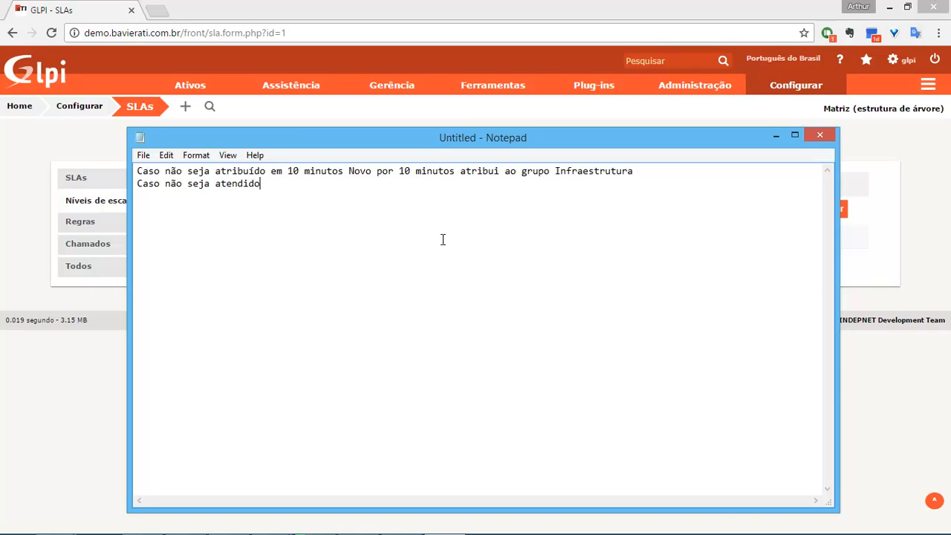
pyautogui.write(' em 20 minutos -')
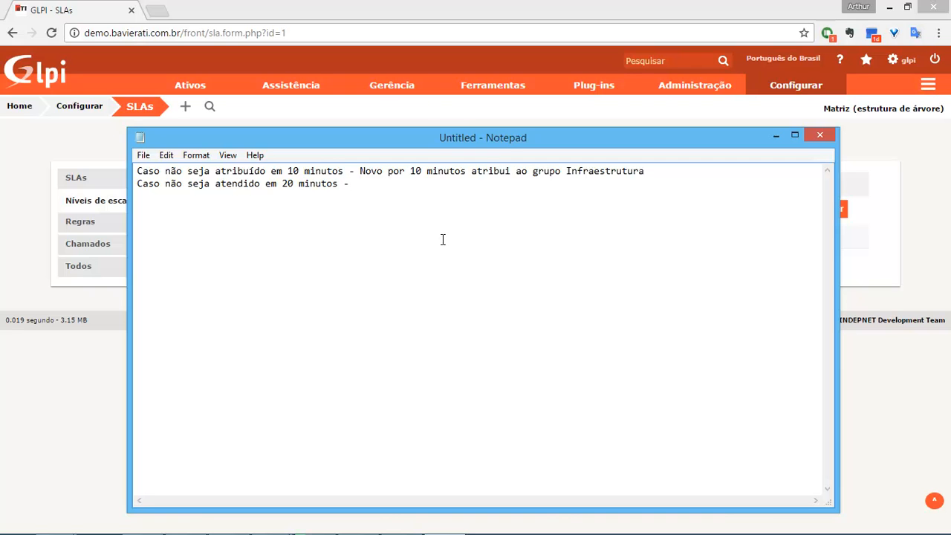
pyautogui.hotkey('ctrl', 'shift', 'Left')
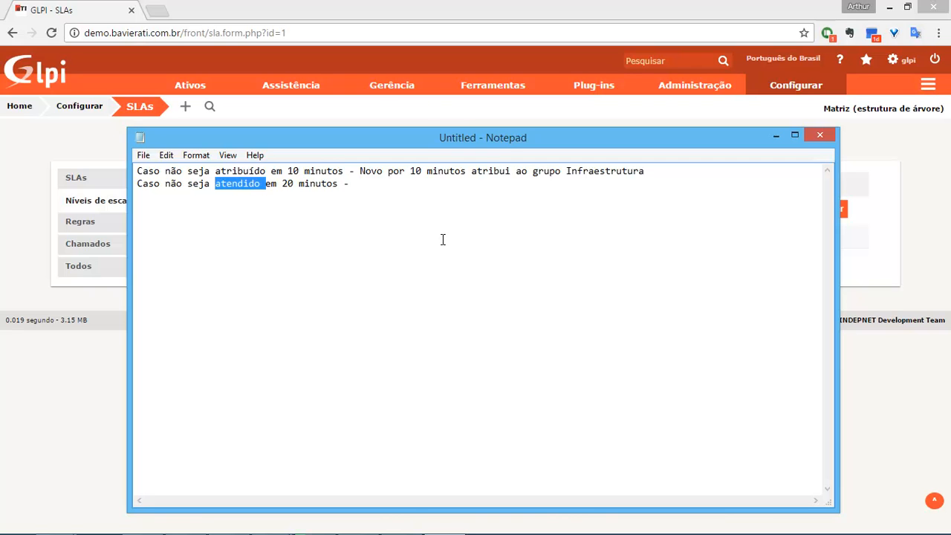
pyautogui.write('ESCA')
pyautogui.press('BackSpace')
pyautogui.press('BackSpace')
pyautogui.press('BackSpace')
pyautogui.press('BackSpace')
pyautogui.write('solucionado')
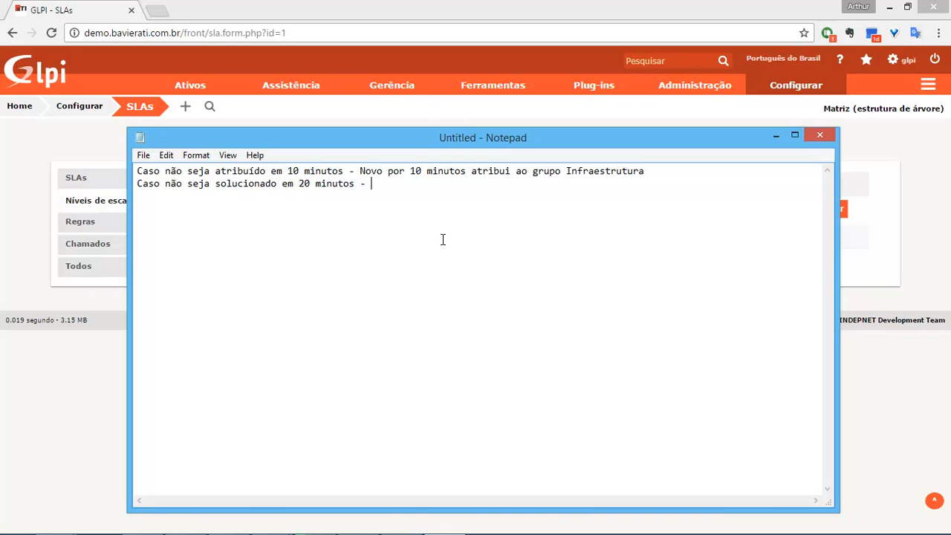
pyautogui.write('ão seja Solucionado atribui ')
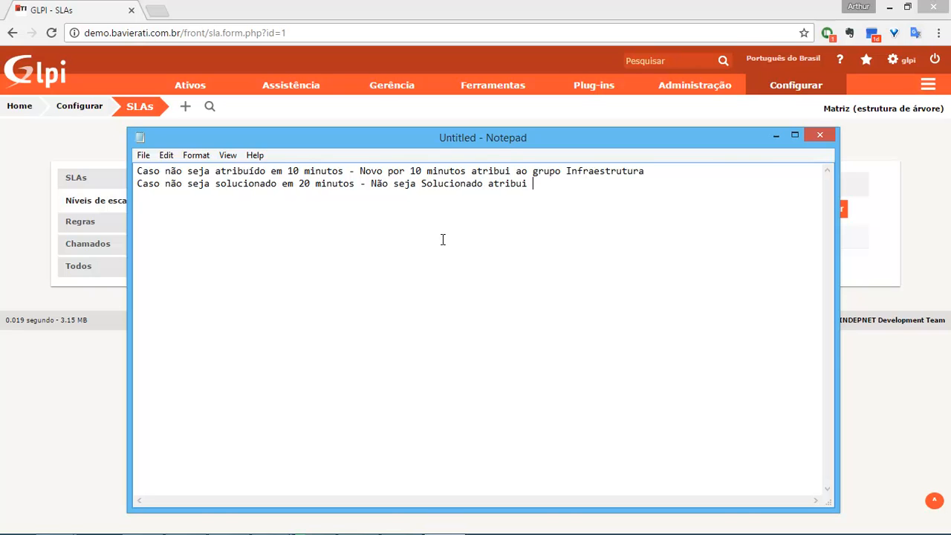
pyautogui.write('ao grupo Infraestrutura N2')
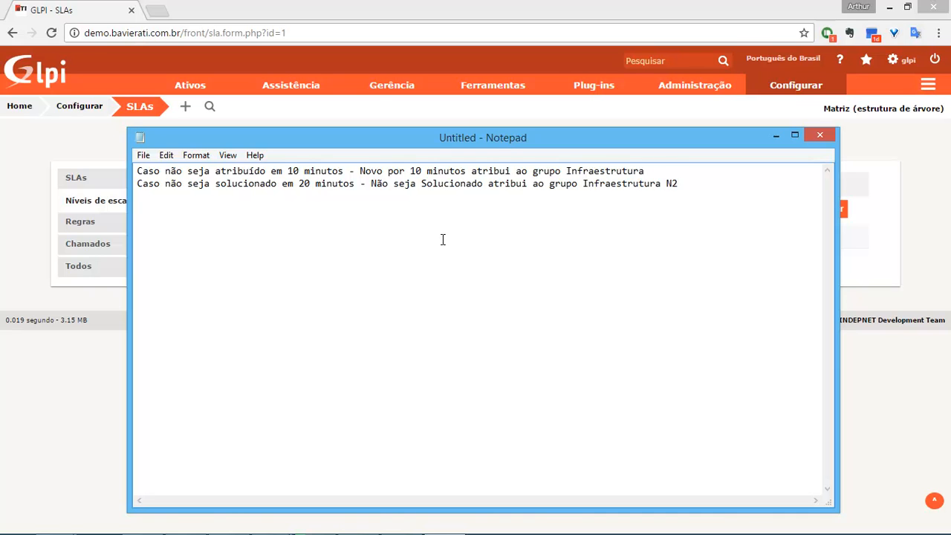
# Open the Grupos list under Administração and glance back at the Notepad notes.
pyautogui.moveTo(684, 87)
pyautogui.click(664, 123)
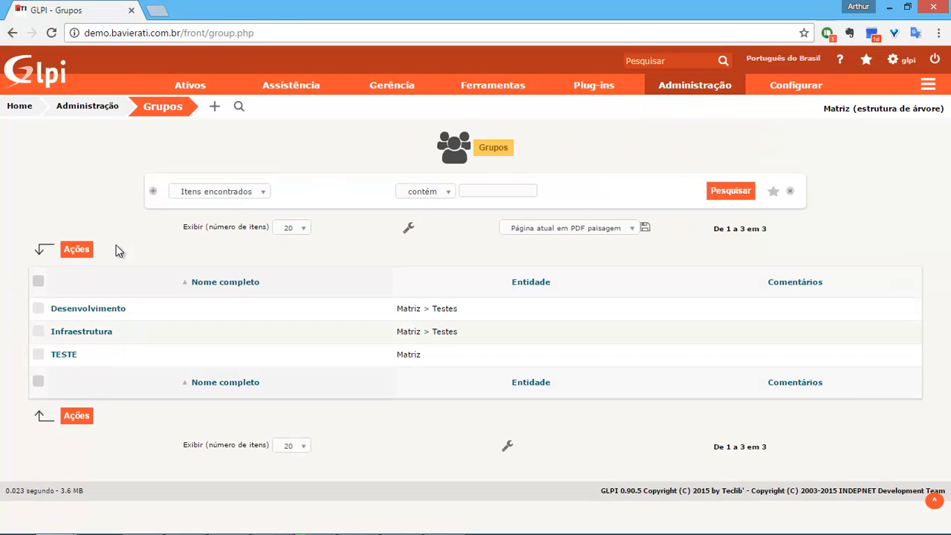
pyautogui.moveTo(190, 84)
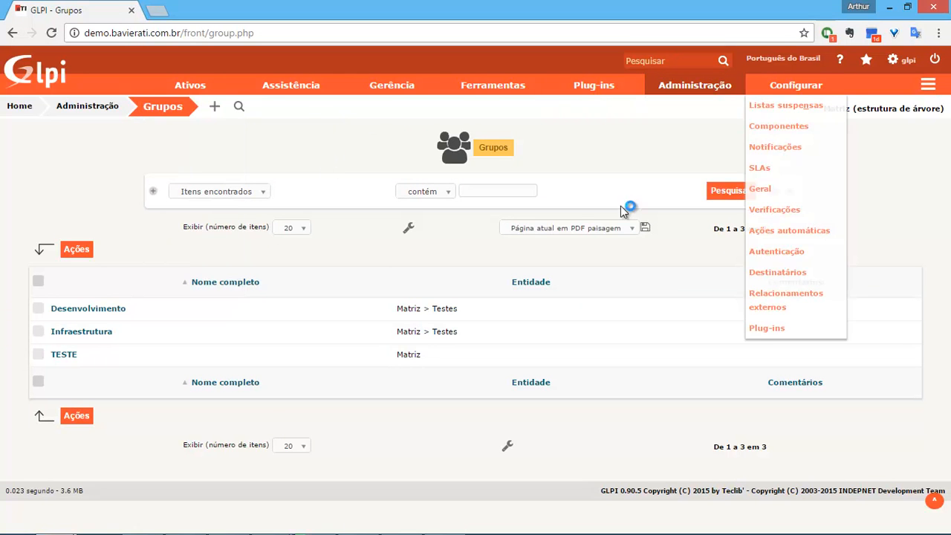
pyautogui.hotkey('alt', 'Tab')
pyautogui.hotkey('alt', 'Tab')
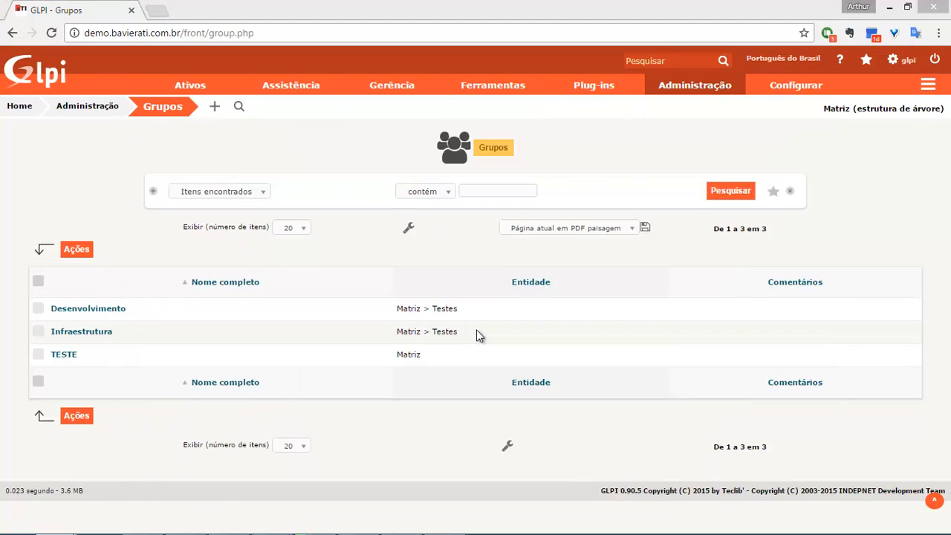
pyautogui.hotkey('alt', 'Tab')
pyautogui.hotkey('alt', 'Tab')
# Add group Infraestrutura N2 with Entidades filhas set to Sim.
pyautogui.click(214, 106)
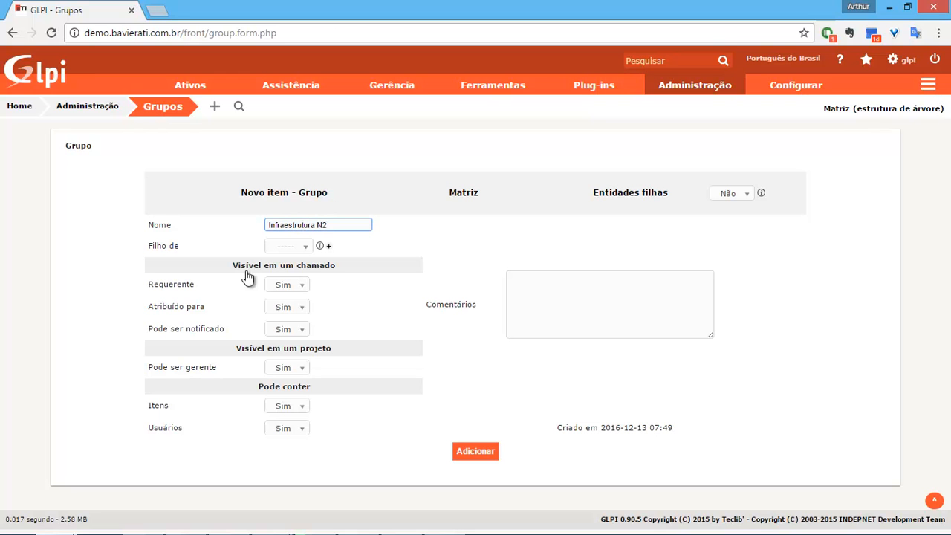
pyautogui.click(732, 193)
pyautogui.click(735, 223)
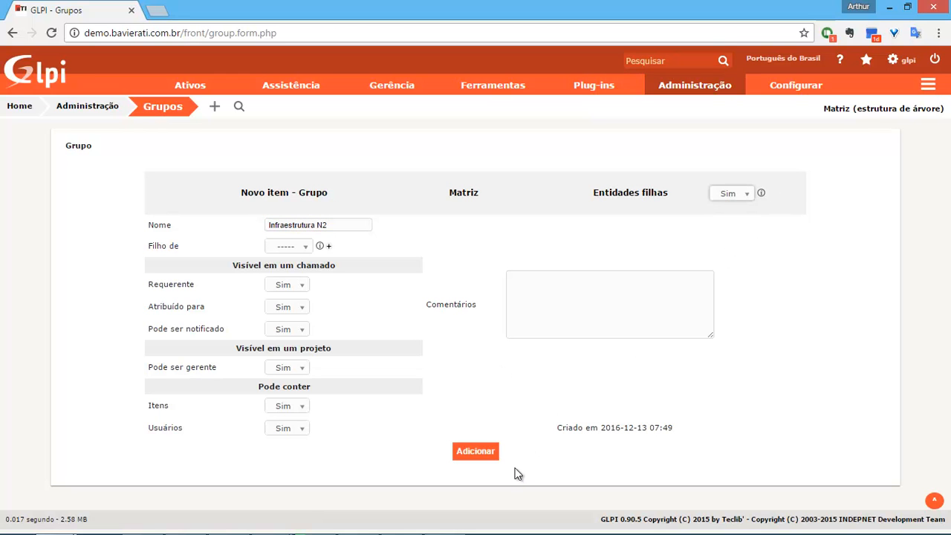
pyautogui.click(486, 452)
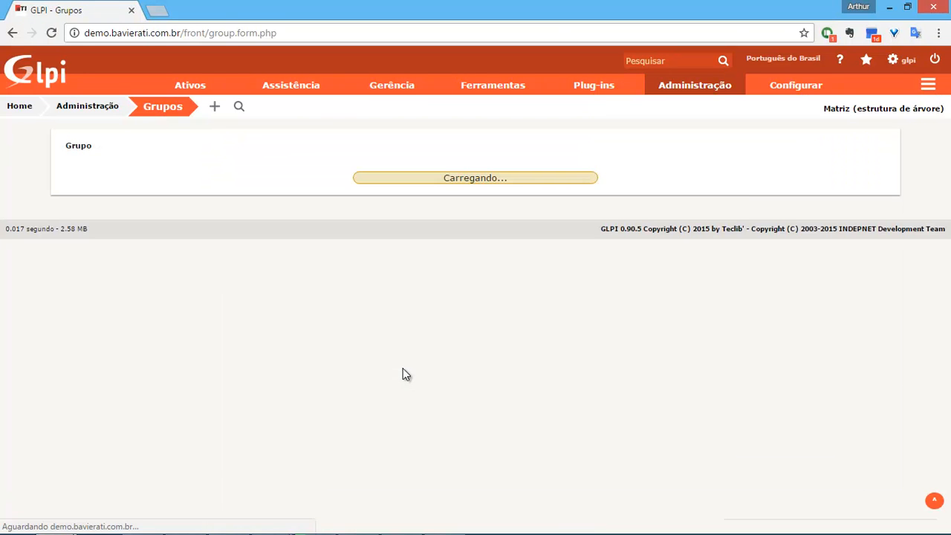
# Reopen the N1/N2 SLA and add escalation level N1 with execution at -20 minutos.
pyautogui.moveTo(791, 86)
pyautogui.click(787, 174)
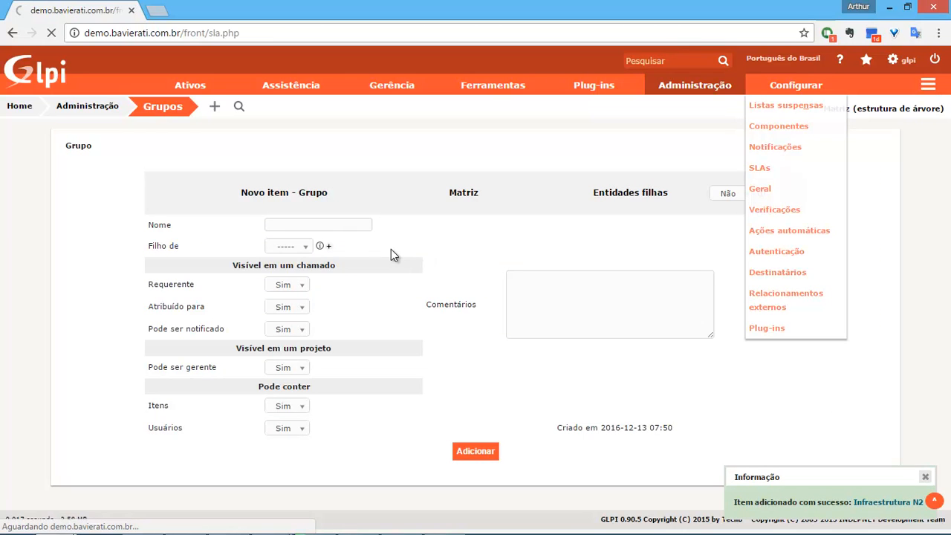
pyautogui.click(61, 271)
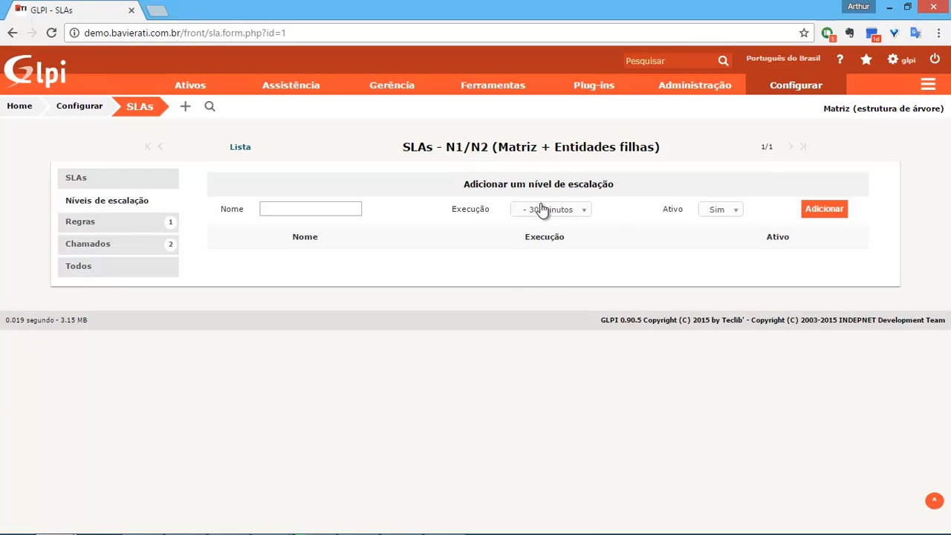
pyautogui.click(542, 208)
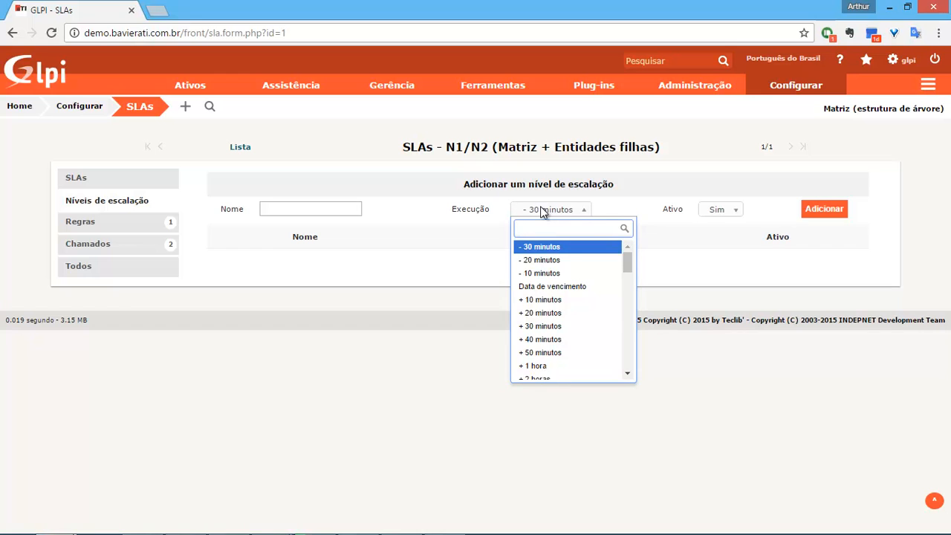
pyautogui.click(555, 274)
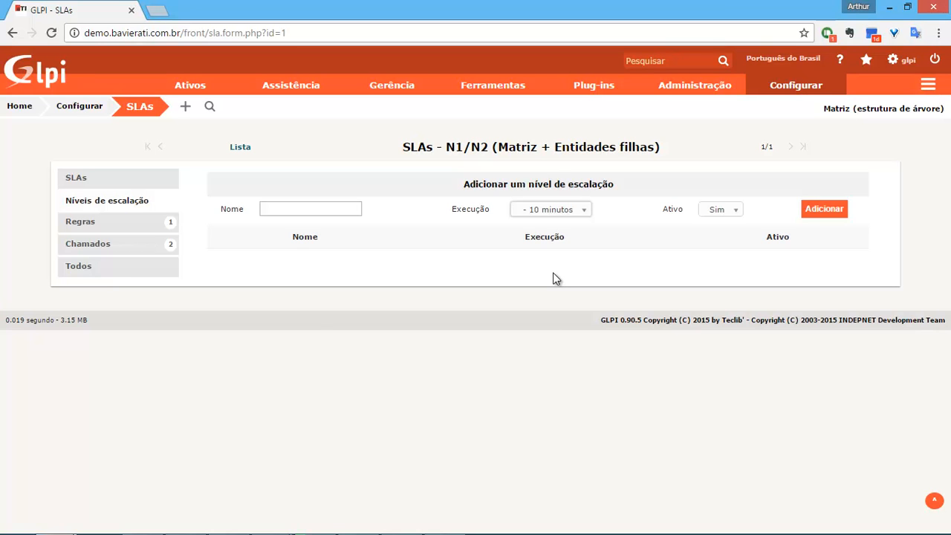
pyautogui.click(572, 211)
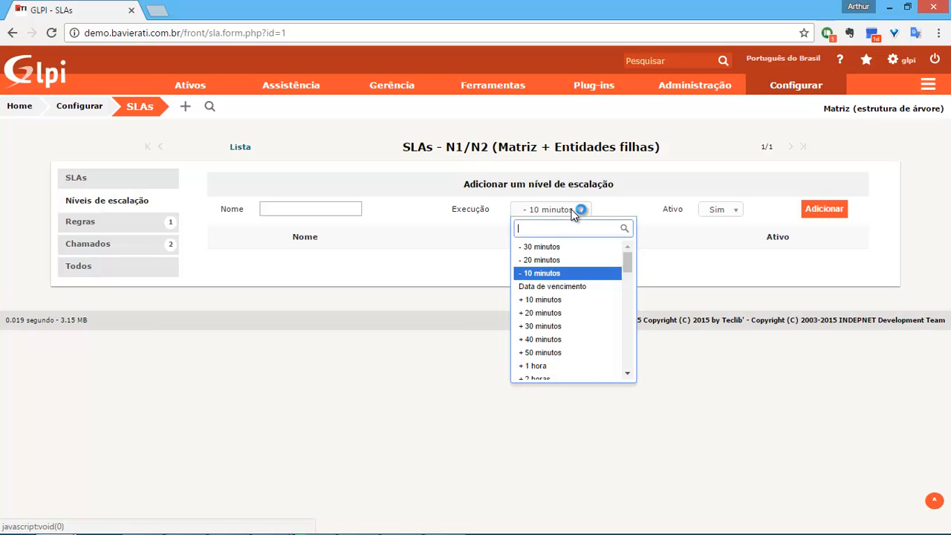
pyautogui.click(558, 262)
pyautogui.click(307, 210)
pyautogui.write('n1')
pyautogui.press('BackSpace')
pyautogui.press('BackSpace')
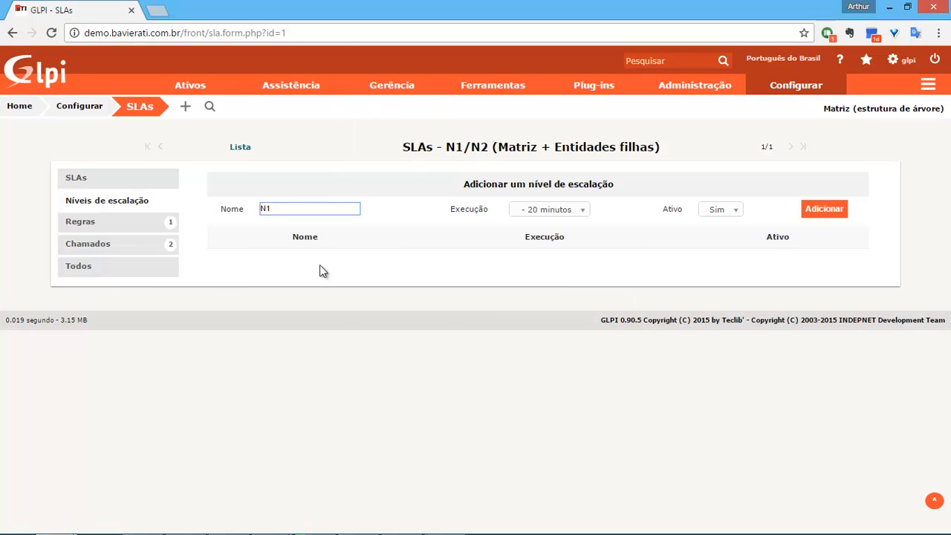
pyautogui.click(835, 213)
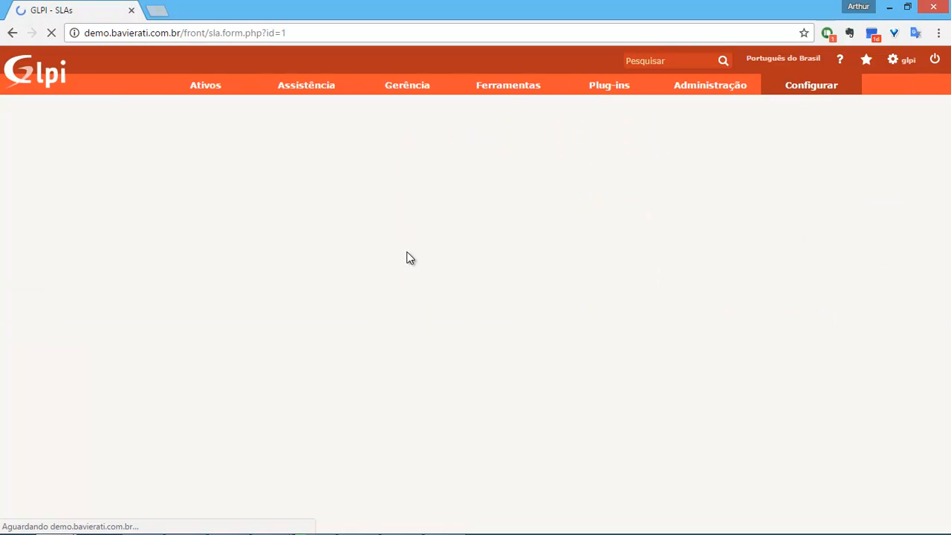
# Add escalation level N2 with execution at -10 minutos.
pyautogui.click(299, 214)
pyautogui.write('N2')
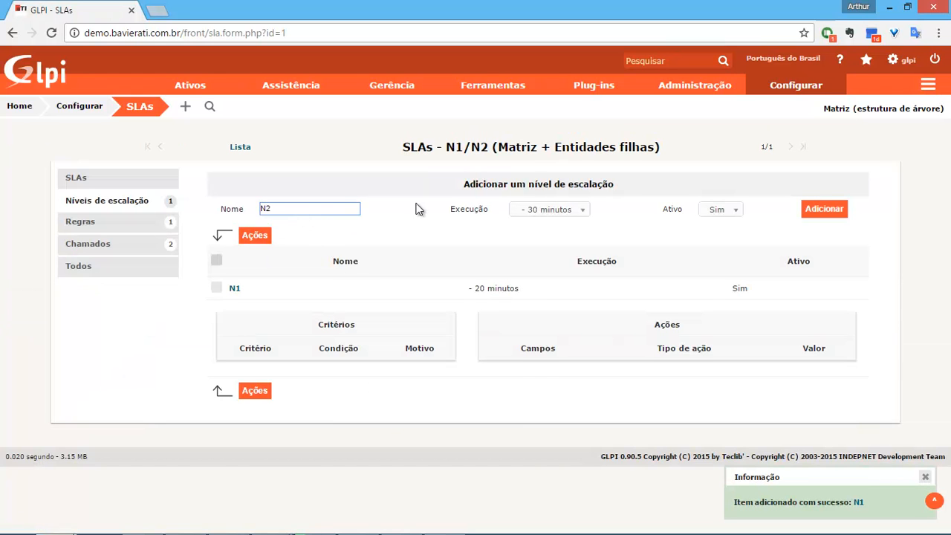
pyautogui.click(572, 214)
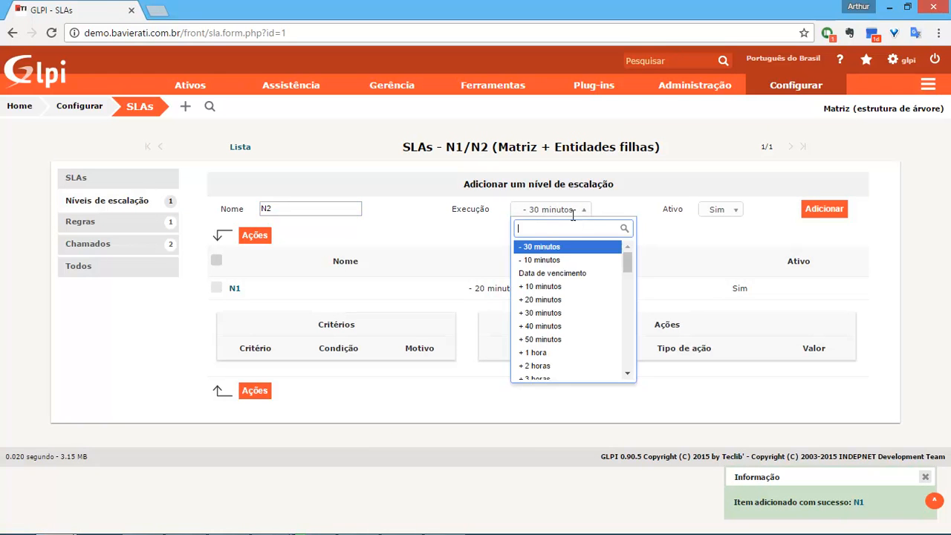
pyautogui.click(553, 260)
pyautogui.click(825, 215)
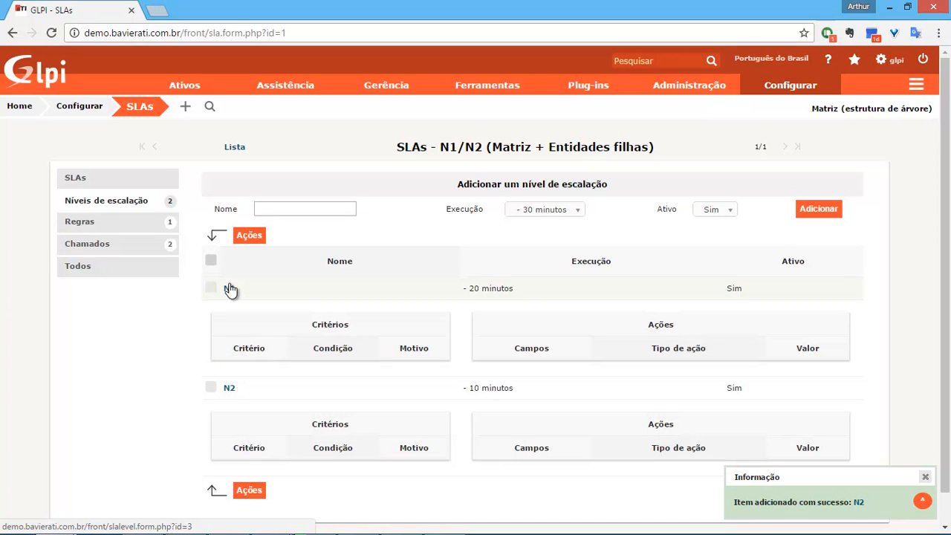
# Give escalation level N1 the criterion Status é Novo.
pyautogui.click(230, 290)
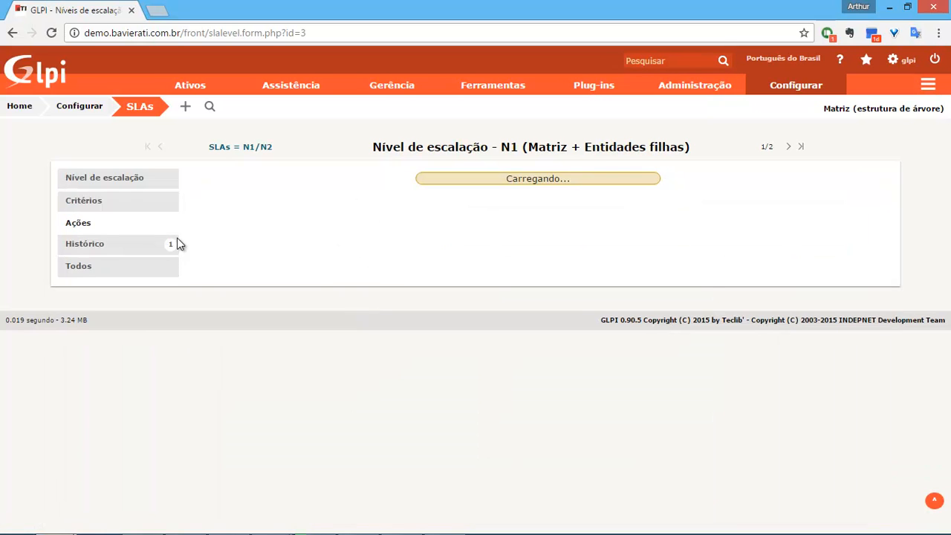
pyautogui.click(108, 200)
pyautogui.click(537, 183)
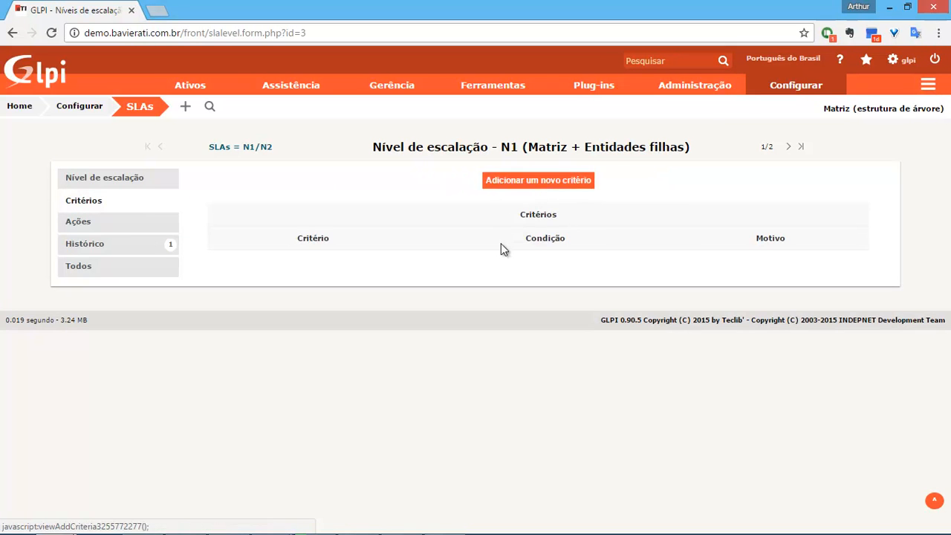
pyautogui.click(532, 222)
pyautogui.scroll(-5, 545, 322)
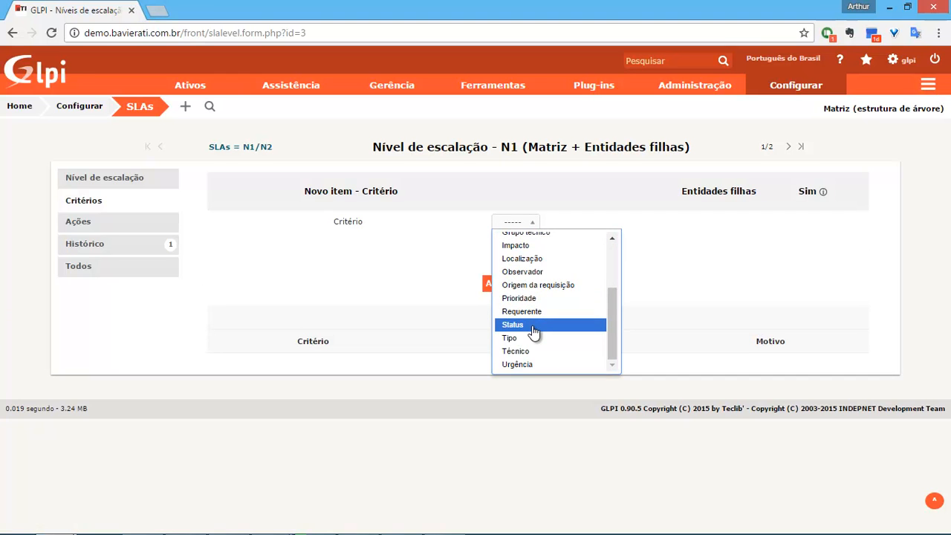
pyautogui.click(532, 325)
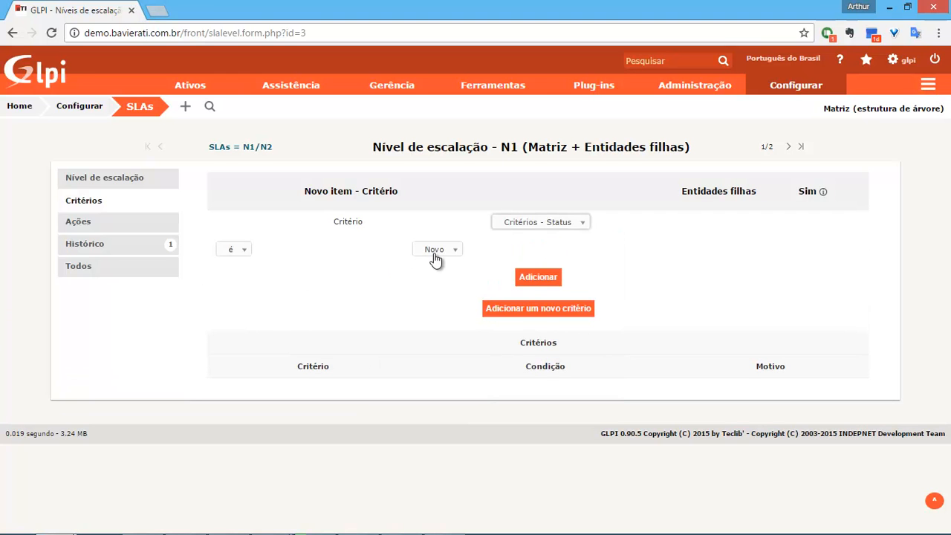
pyautogui.click(543, 282)
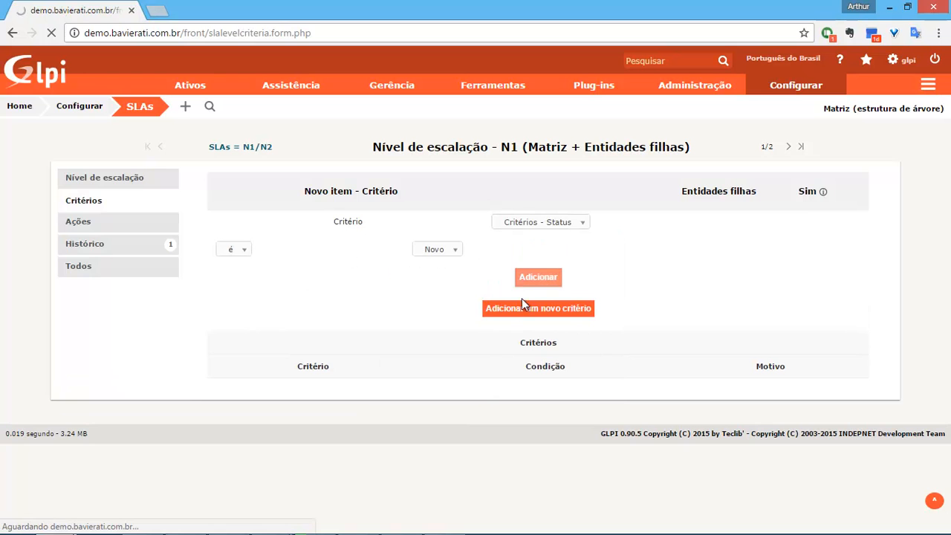
# Add an N1 action assigning the technician group Infraestrutura.
pyautogui.click(100, 224)
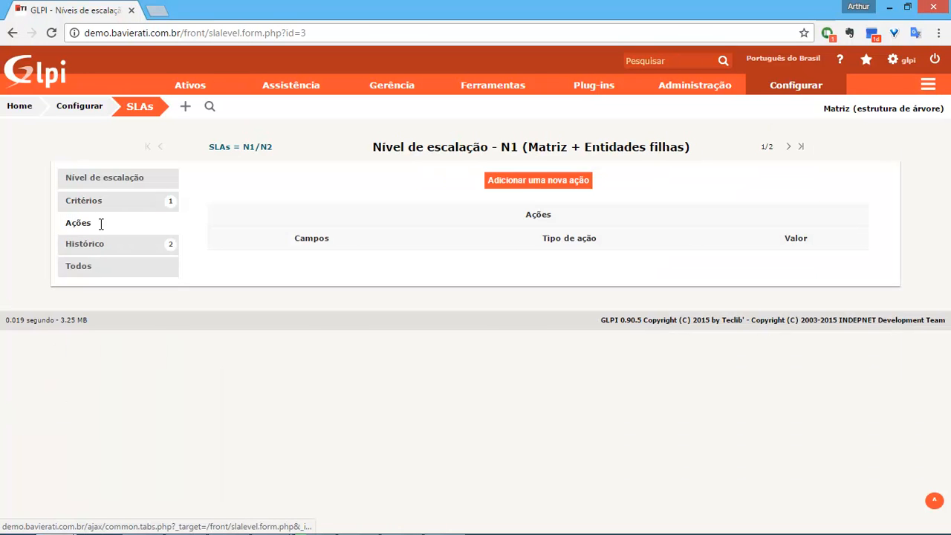
pyautogui.click(540, 182)
pyautogui.click(661, 223)
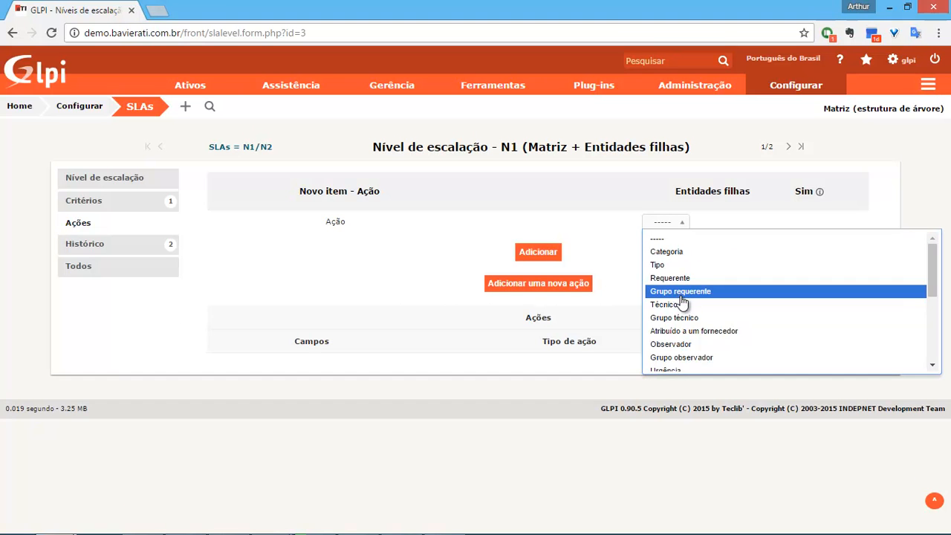
pyautogui.click(682, 319)
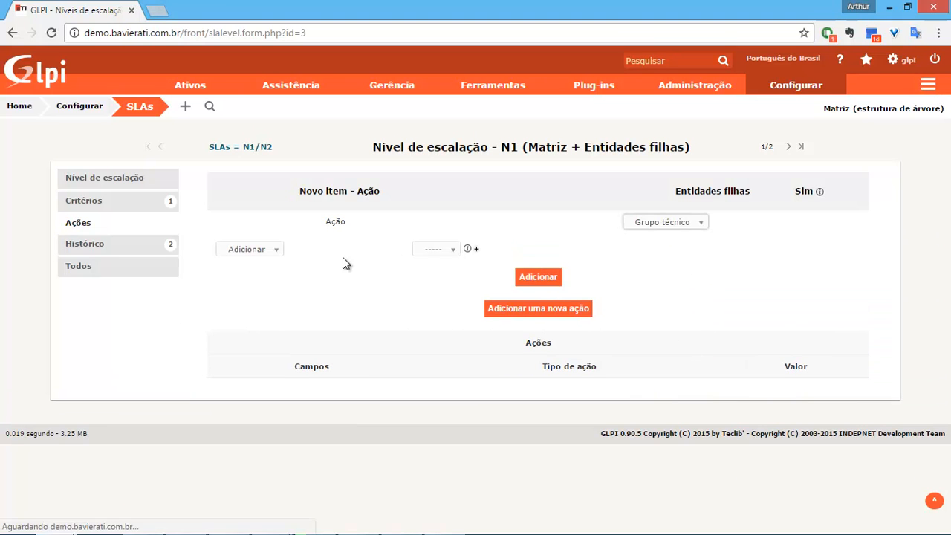
pyautogui.click(437, 250)
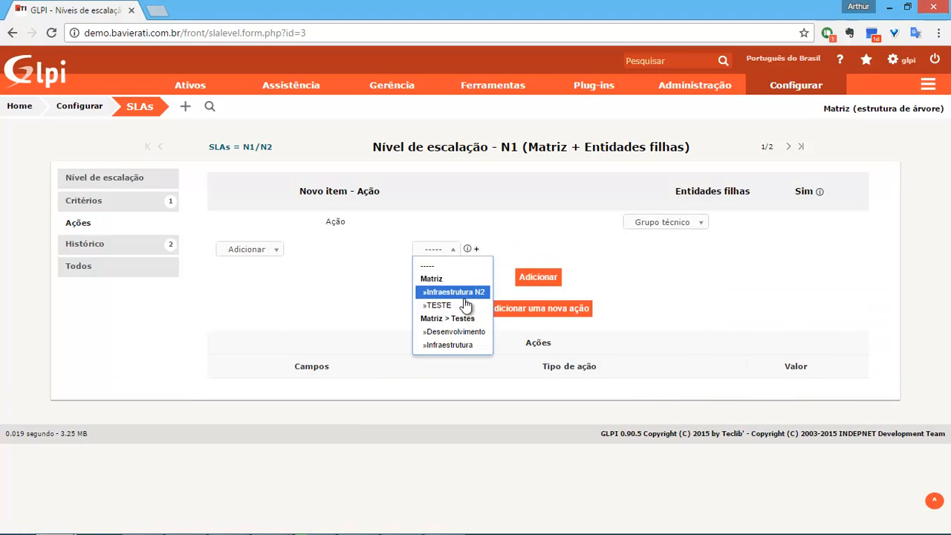
pyautogui.click(467, 346)
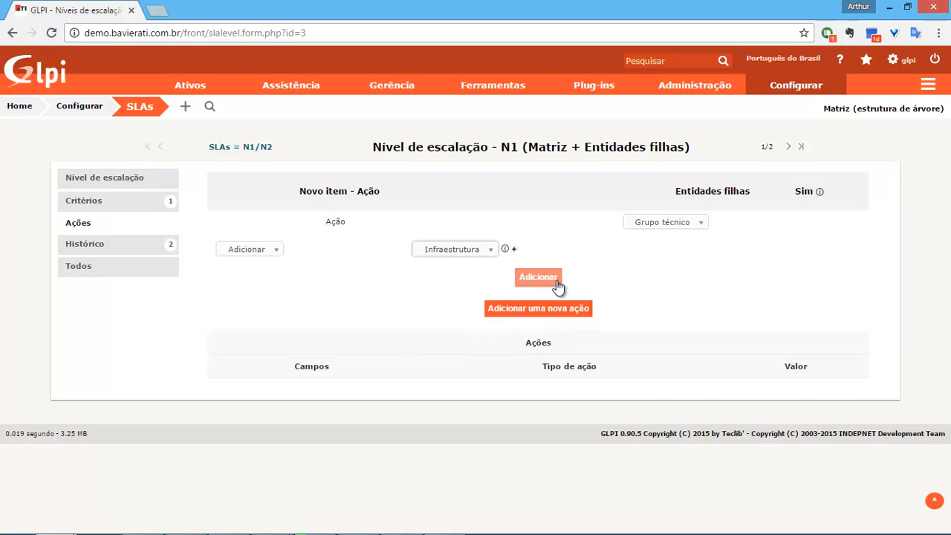
pyautogui.click(556, 281)
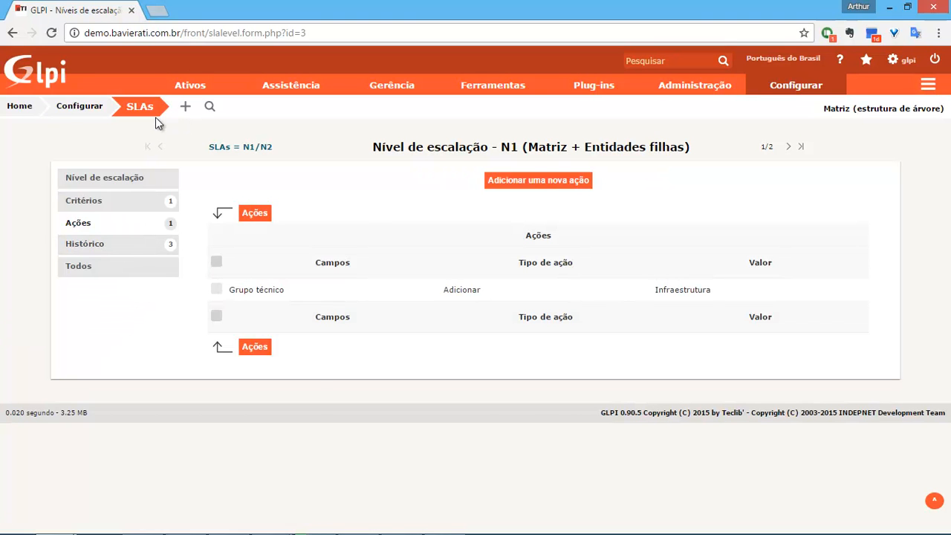
# Return to the N1/N2 SLA page and open escalation level N2.
pyautogui.click(113, 180)
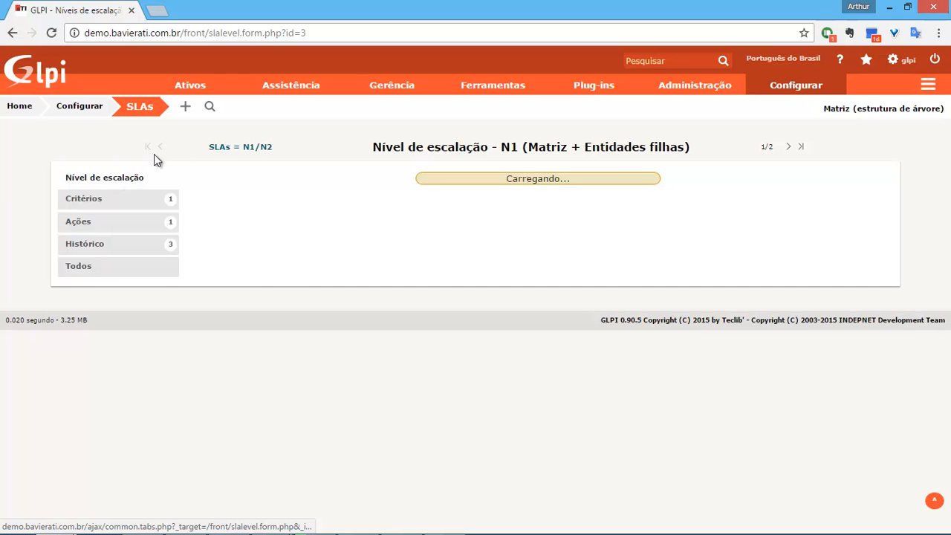
pyautogui.click(237, 148)
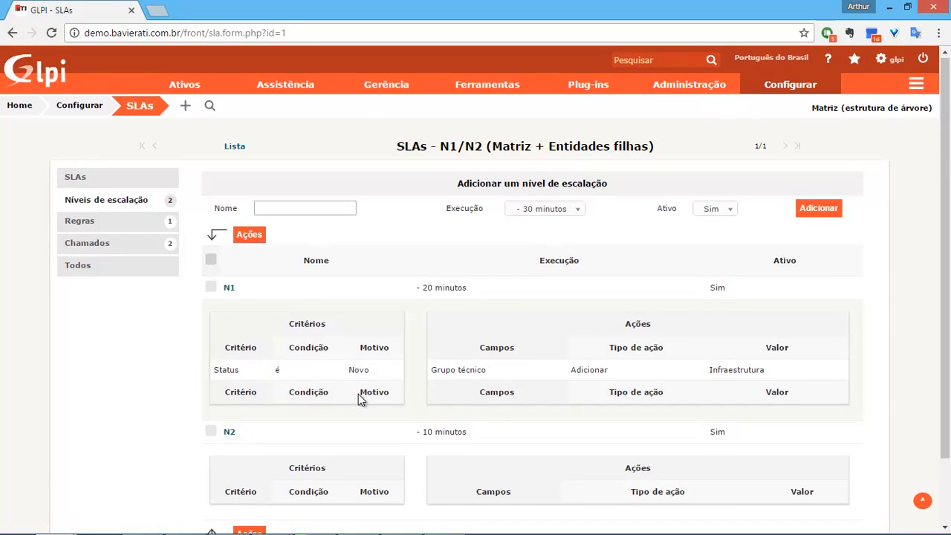
pyautogui.scroll(-2, 346, 395)
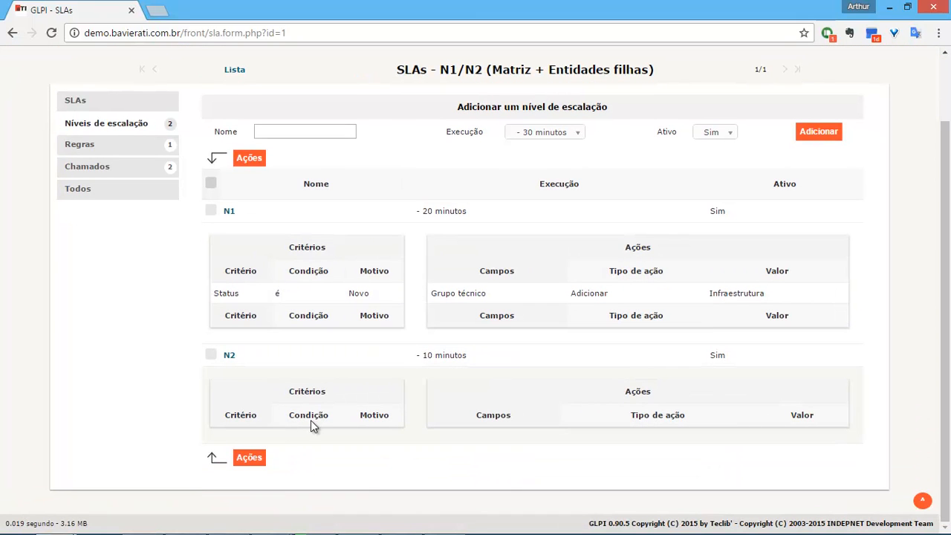
pyautogui.click(230, 356)
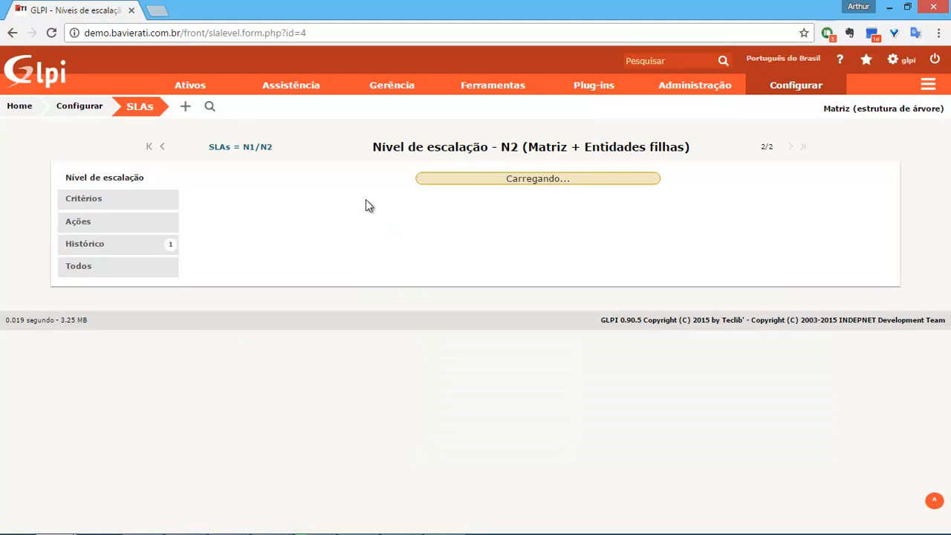
# Add the N2 criterion Status não é Solucionado.
pyautogui.click(91, 198)
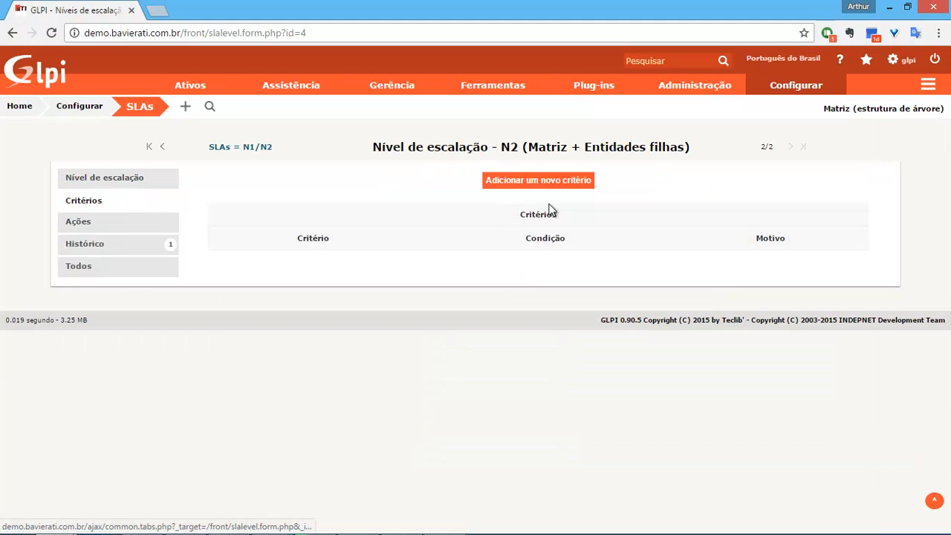
pyautogui.click(548, 182)
pyautogui.click(517, 231)
pyautogui.scroll(-3, 558, 336)
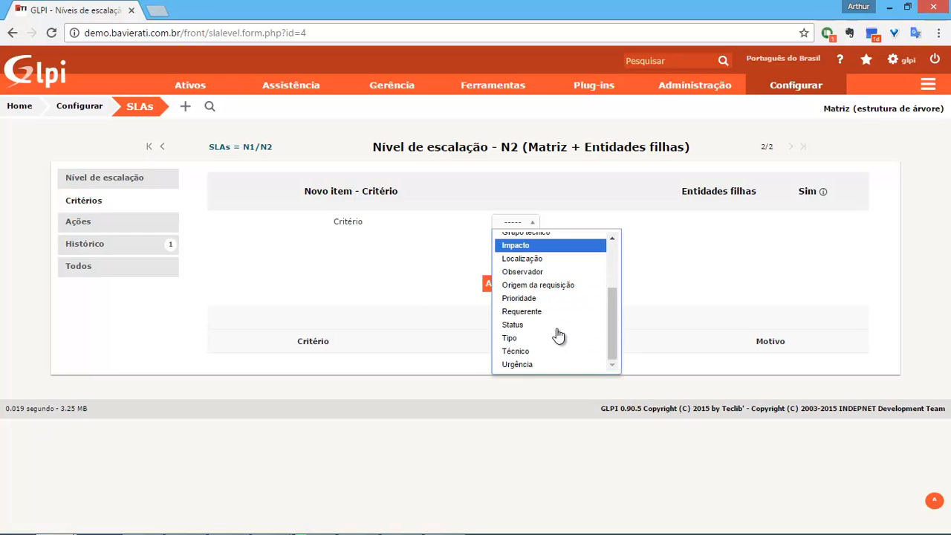
pyautogui.click(555, 327)
pyautogui.click(235, 251)
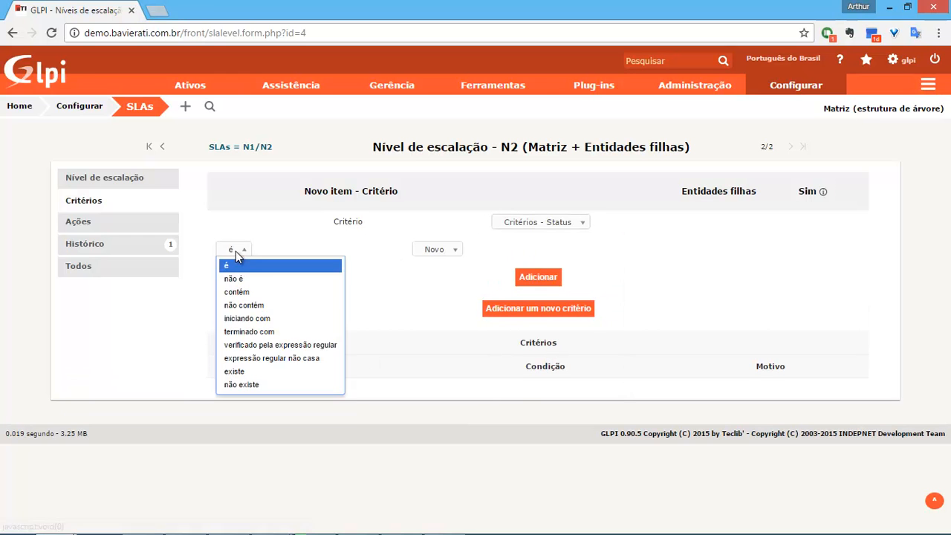
pyautogui.click(245, 280)
pyautogui.click(433, 248)
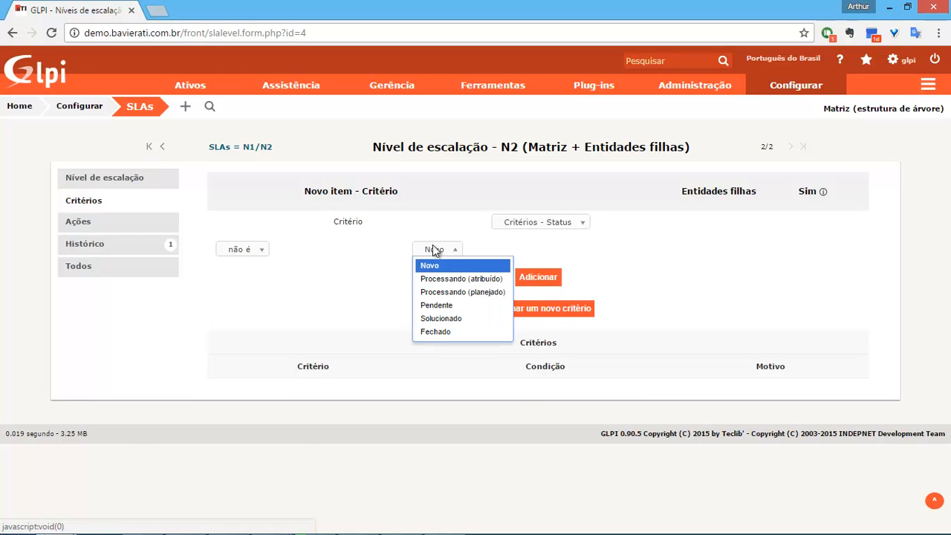
pyautogui.click(454, 319)
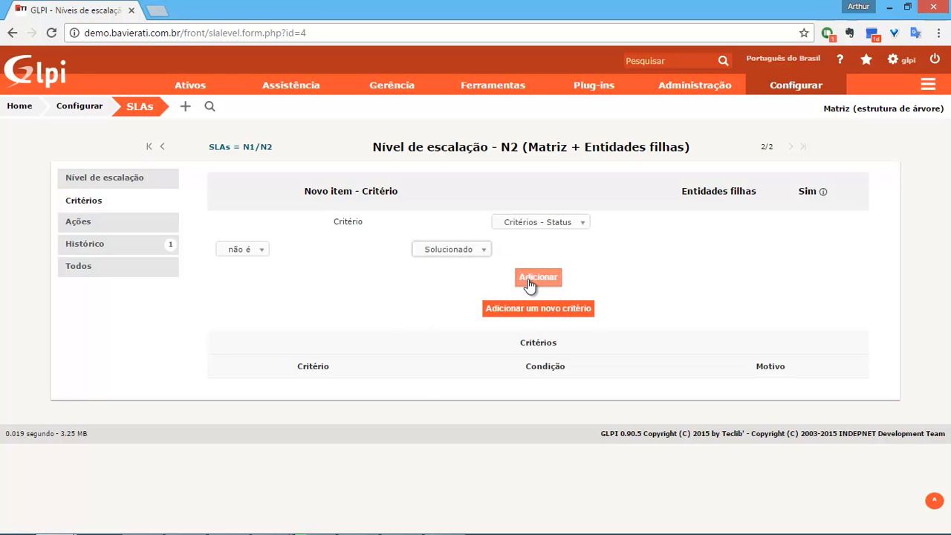
pyautogui.click(529, 285)
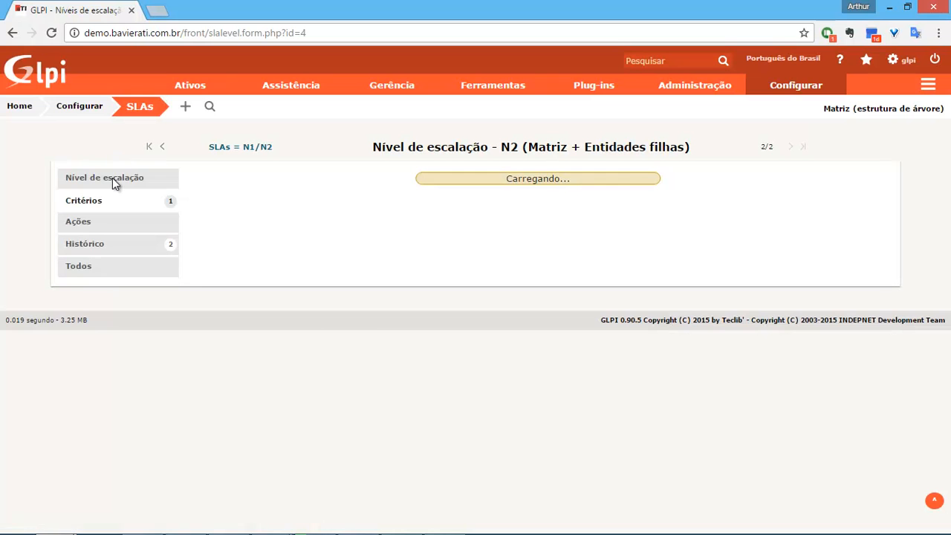
# Set N2's Operador lógico to ou and save.
pyautogui.click(112, 179)
pyautogui.click(355, 272)
pyautogui.click(354, 304)
pyautogui.click(534, 294)
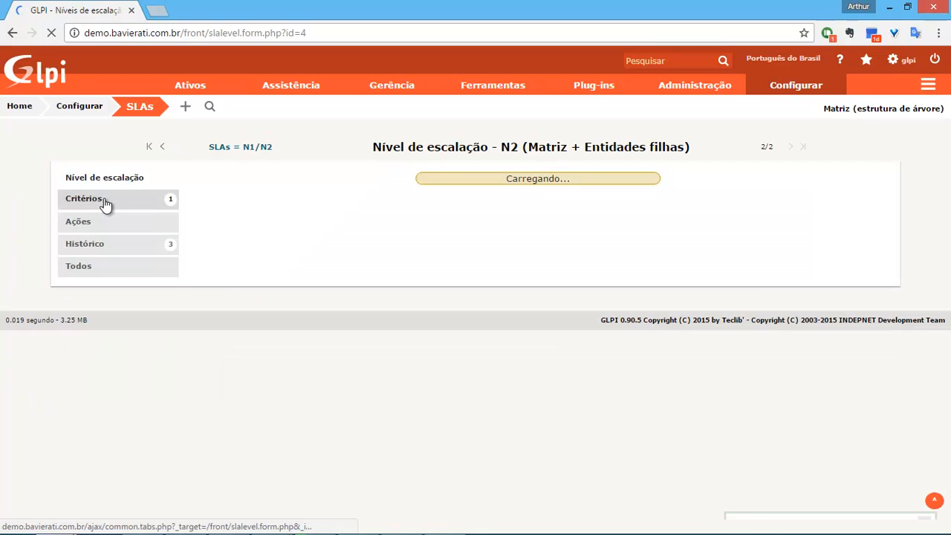
# Add the second N2 criterion Status não é Fechado.
pyautogui.click(104, 207)
pyautogui.click(101, 222)
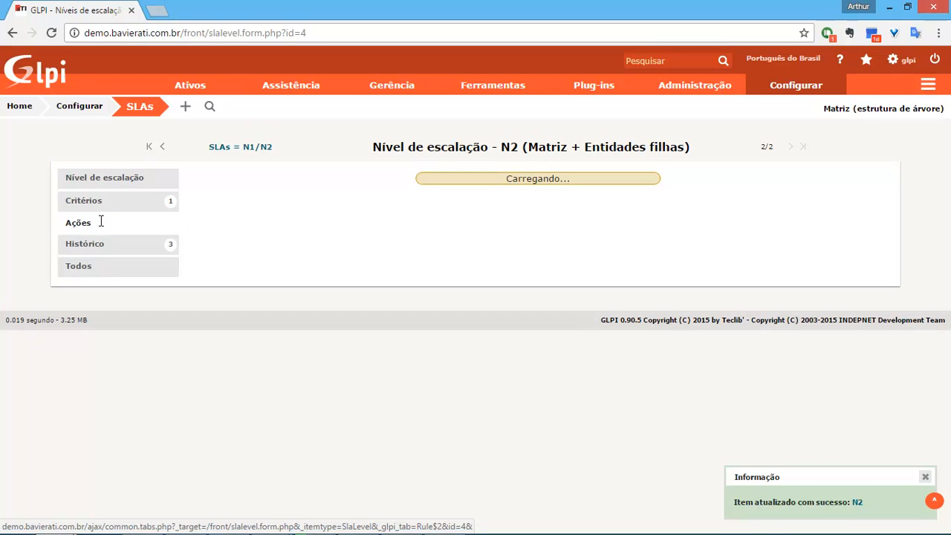
pyautogui.click(88, 200)
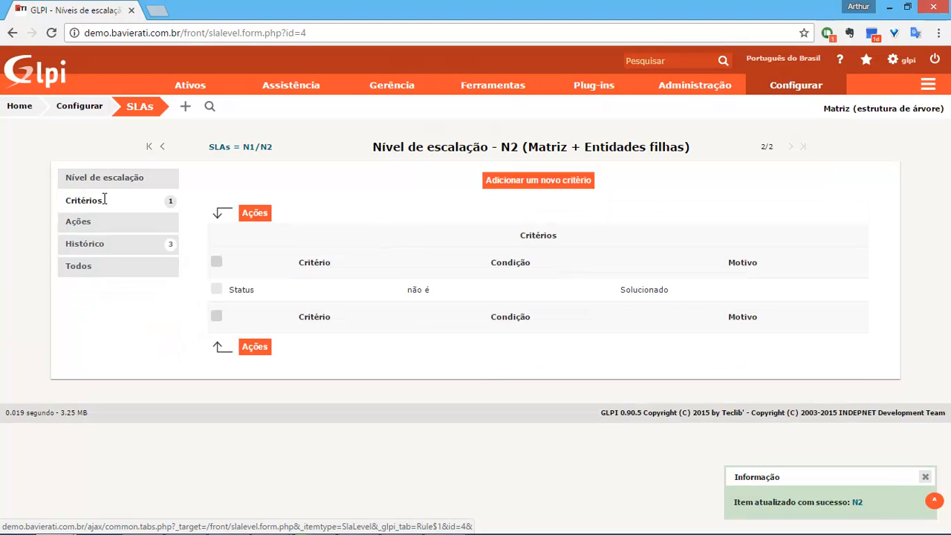
pyautogui.click(524, 182)
pyautogui.click(505, 222)
pyautogui.scroll(-3, 543, 325)
pyautogui.click(543, 326)
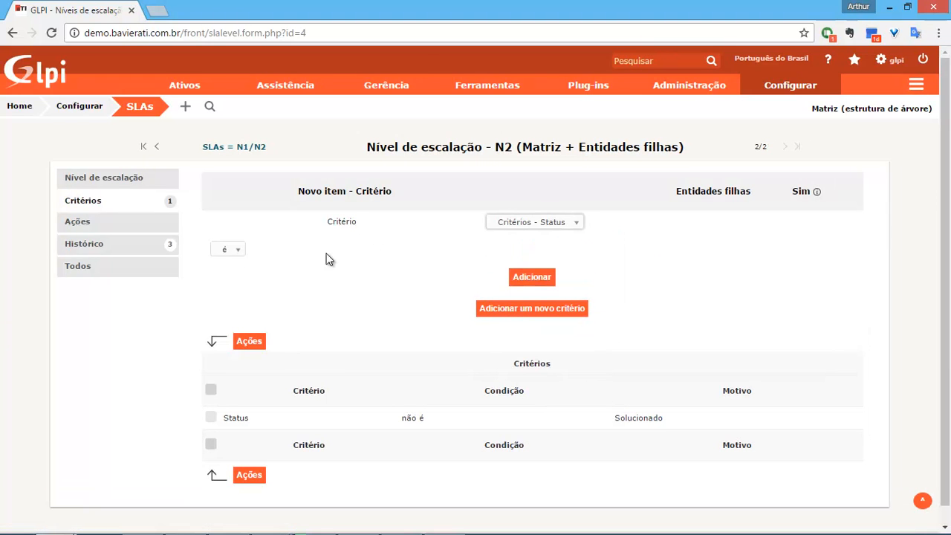
pyautogui.click(222, 251)
pyautogui.click(232, 280)
pyautogui.click(448, 251)
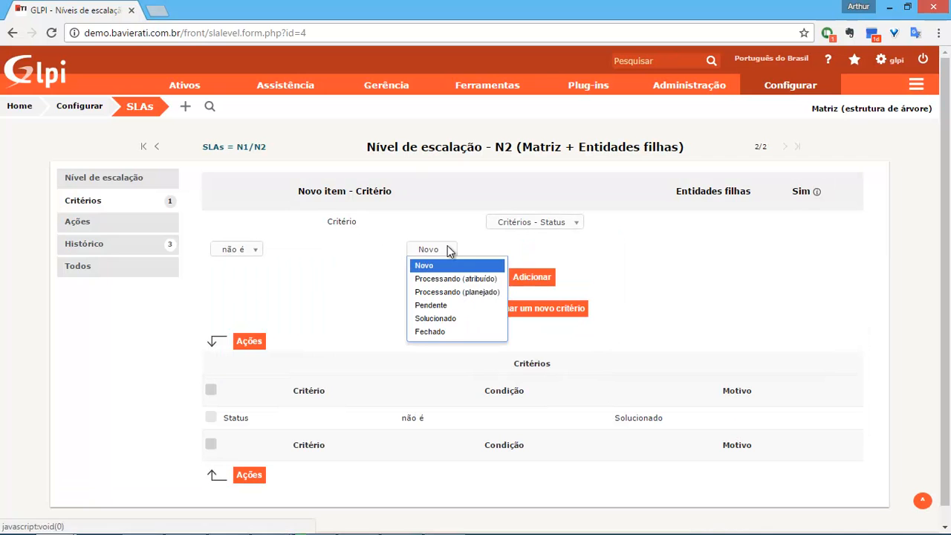
pyautogui.click(438, 332)
pyautogui.click(522, 281)
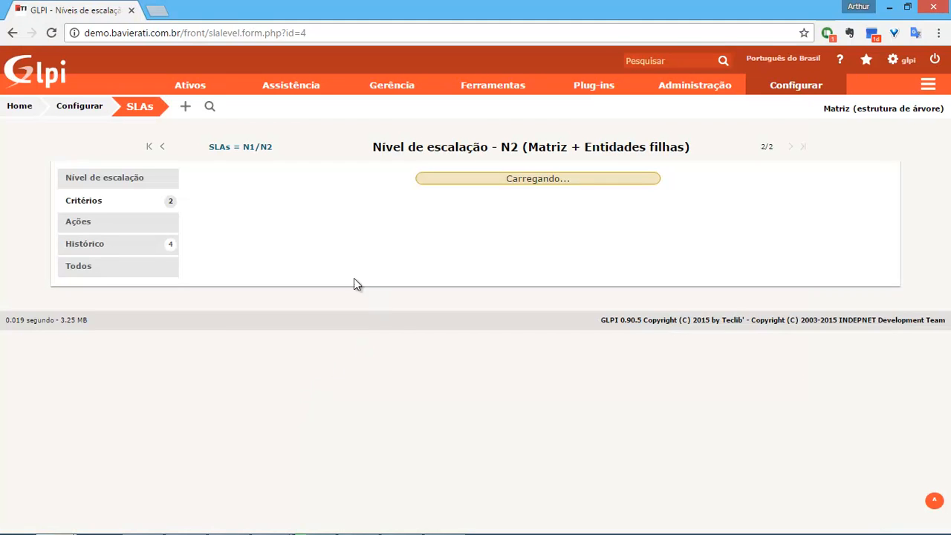
# On level N2's actions, add a Grupo técnico action set to Infraestrutura N2.
pyautogui.click(107, 222)
pyautogui.click(518, 182)
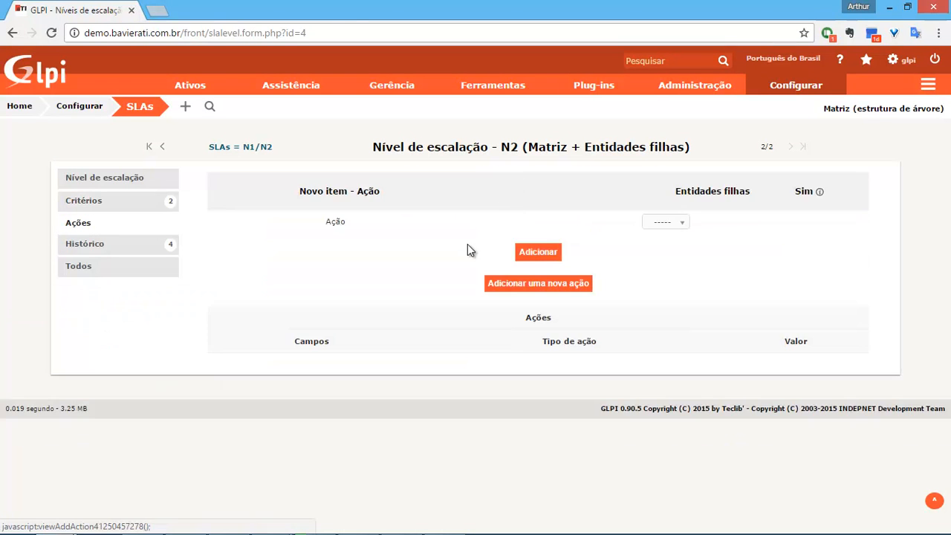
pyautogui.click(647, 223)
pyautogui.scroll(-2, 698, 319)
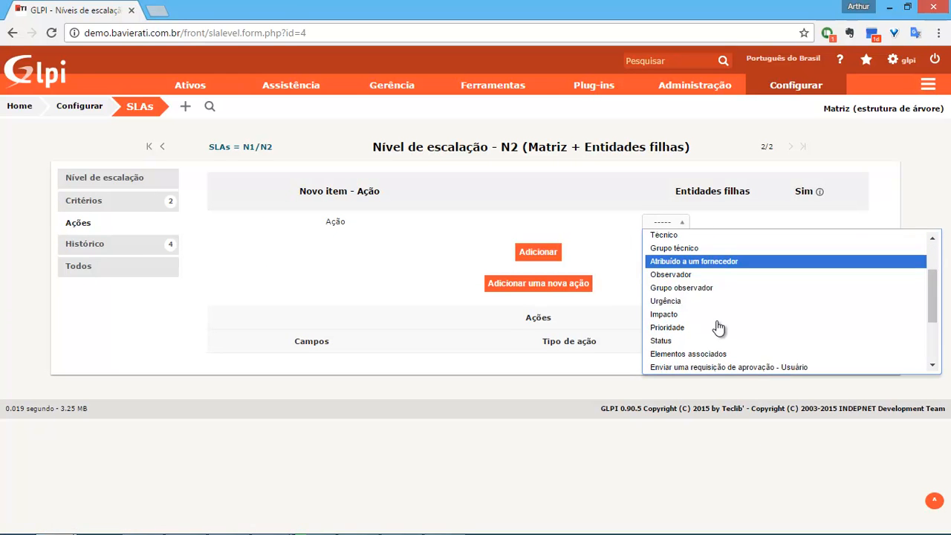
pyautogui.click(677, 248)
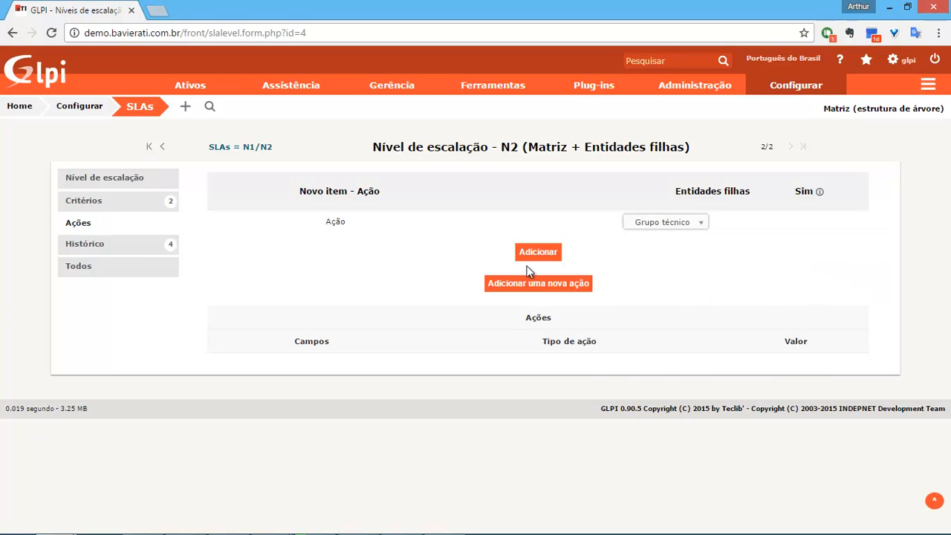
pyautogui.click(431, 250)
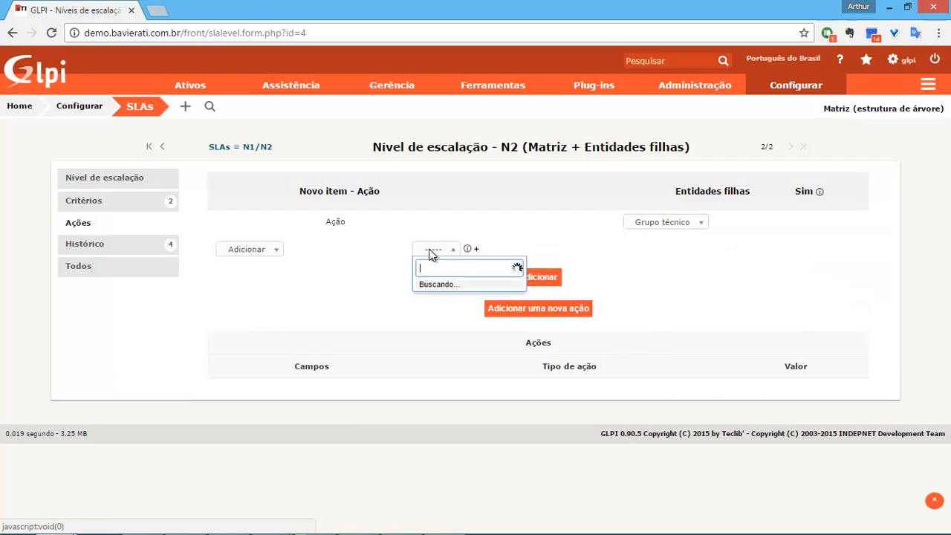
pyautogui.click(468, 292)
pyautogui.click(546, 281)
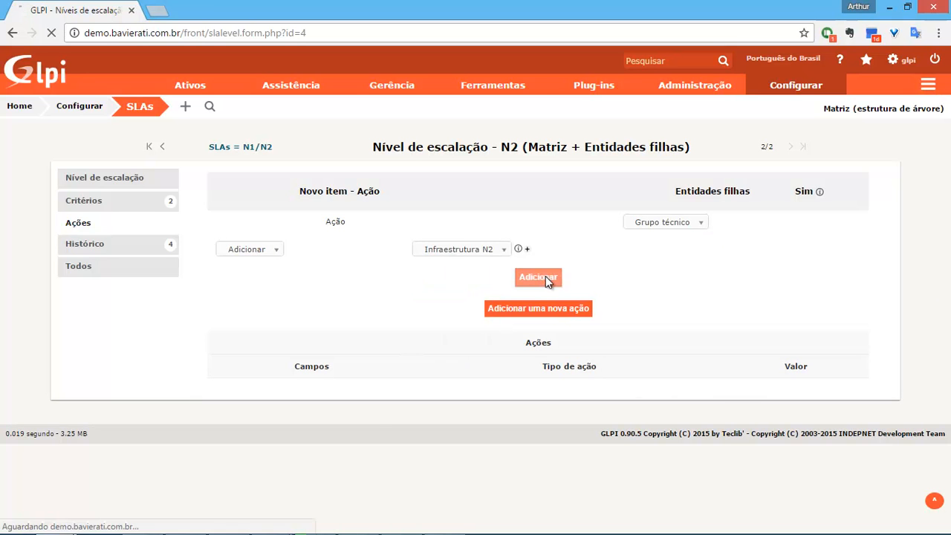
pyautogui.click(443, 521)
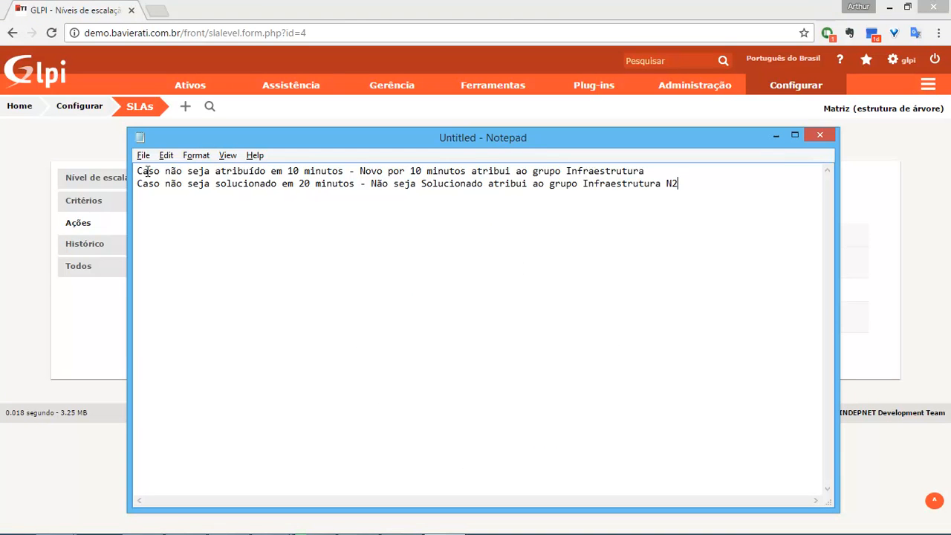
# Compare the Notepad notes with the N1/N2 SLA page, moving the notes window down and back.
pyautogui.moveTo(138, 170); pyautogui.dragTo(323, 170)
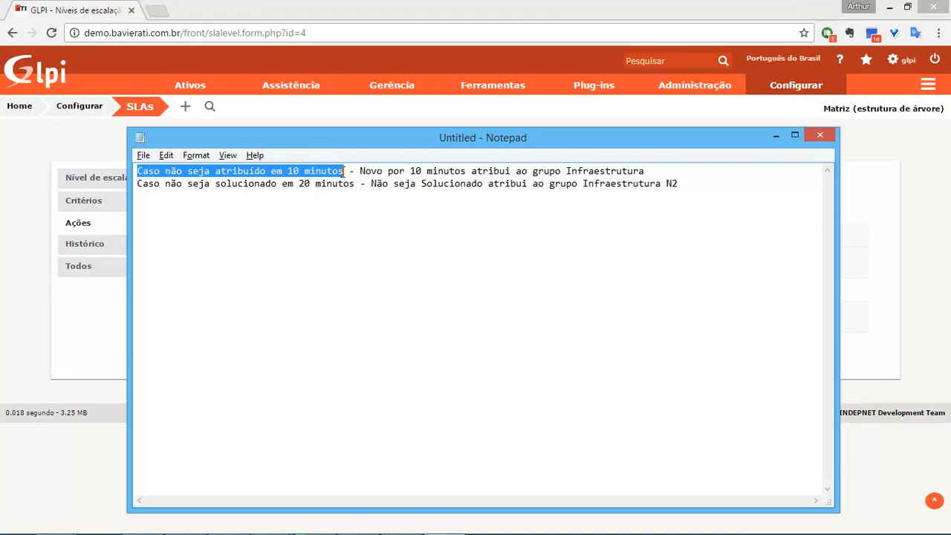
pyautogui.moveTo(377, 139); pyautogui.dragTo(420, 422)
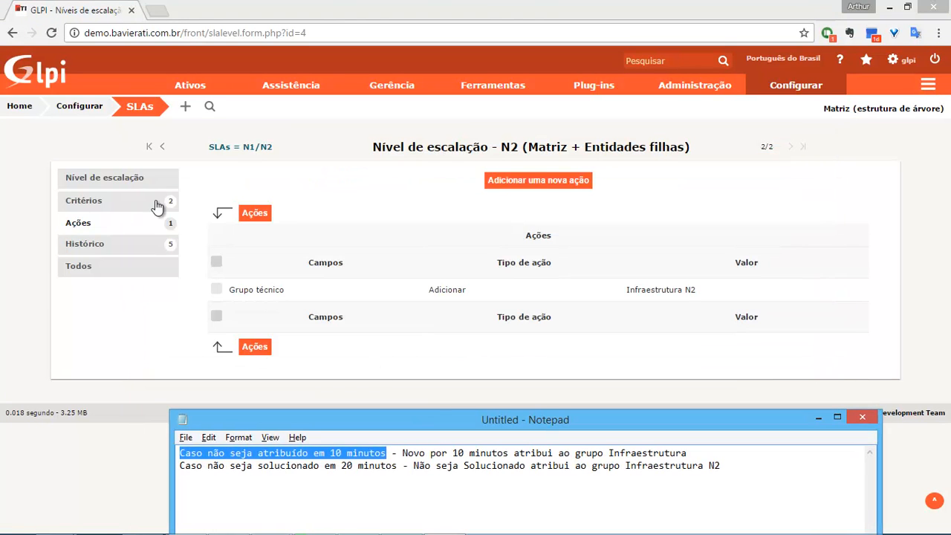
pyautogui.click(243, 150)
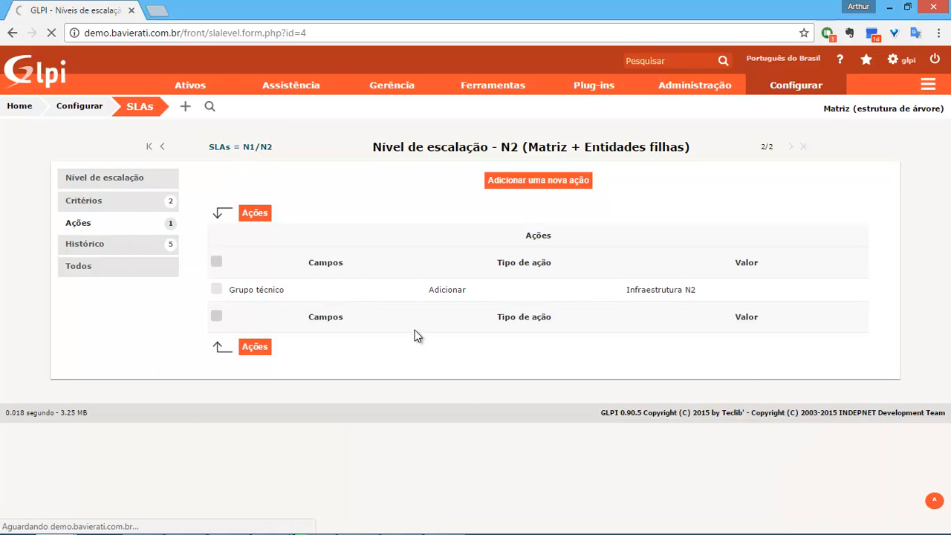
pyautogui.hotkey('alt', 'Tab')
pyautogui.moveTo(421, 421); pyautogui.dragTo(405, 142)
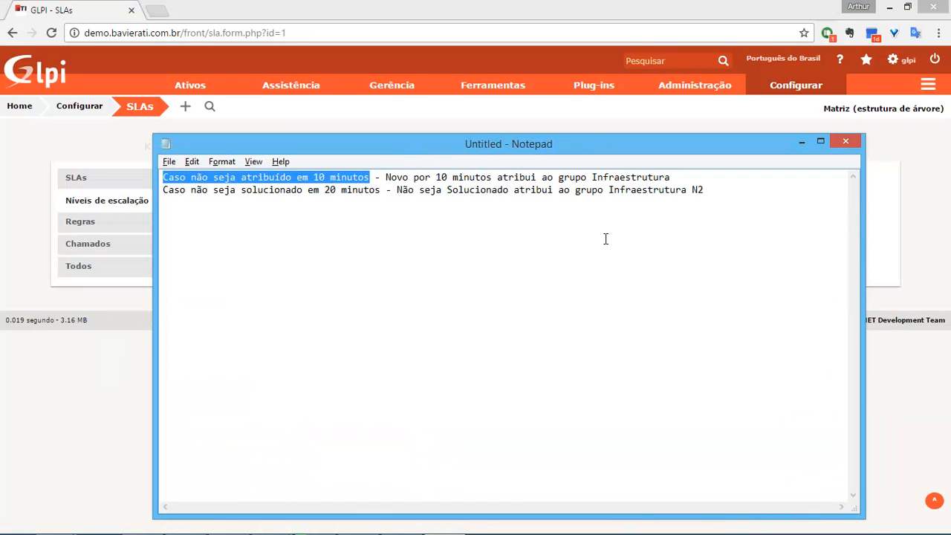
pyautogui.click(648, 254)
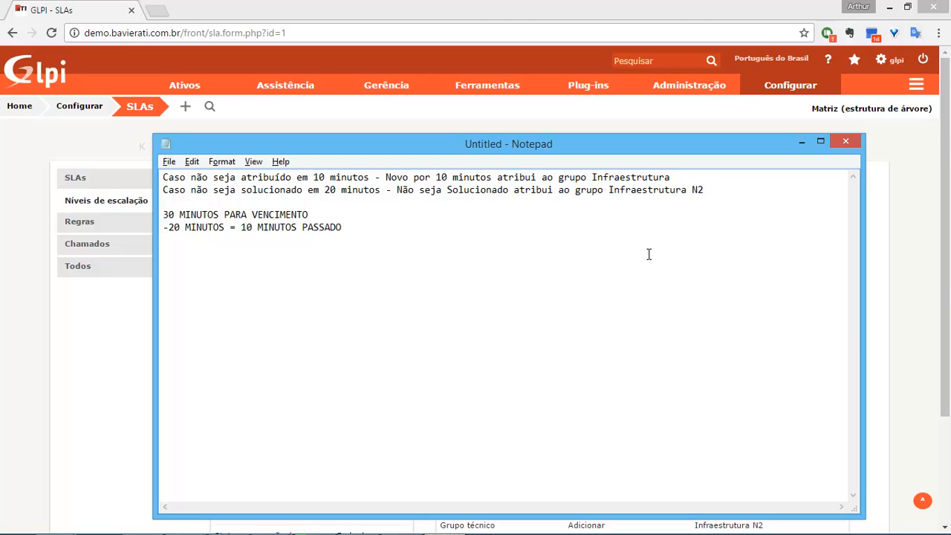
# Finish the last note line as '30 MINUTOS PARA VENCIMENTO -10 MINUTOS = 20 MINUTOS'.
pyautogui.moveTo(164, 179); pyautogui.dragTo(362, 168)
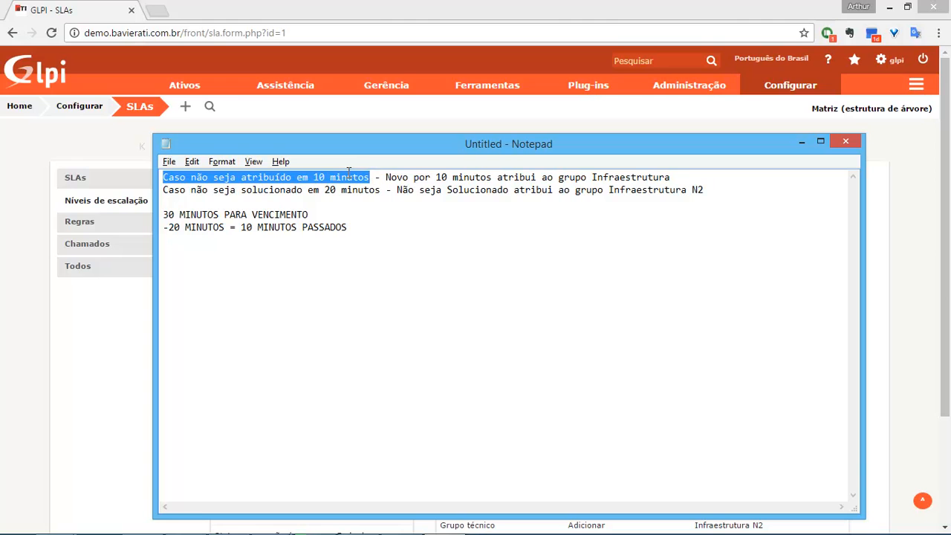
pyautogui.moveTo(402, 177); pyautogui.dragTo(664, 176)
pyautogui.moveTo(593, 177); pyautogui.dragTo(710, 177)
pyautogui.click(421, 234)
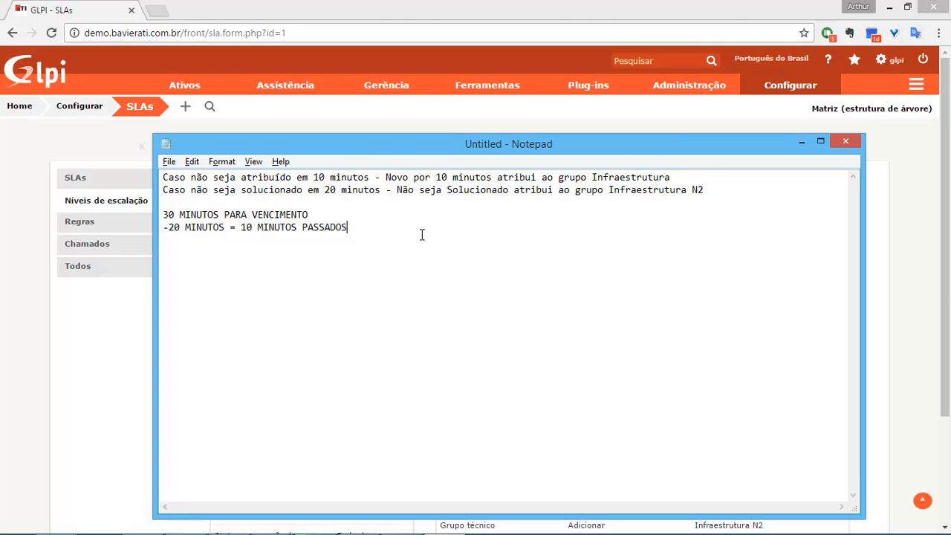
pyautogui.write('30 MINUTOS PARA VENCIEMTO')
pyautogui.press('BackSpace')
pyautogui.press('BackSpace')
pyautogui.press('BackSpace')
pyautogui.press('BackSpace')
pyautogui.write('MENTO -10 MINUTOS')
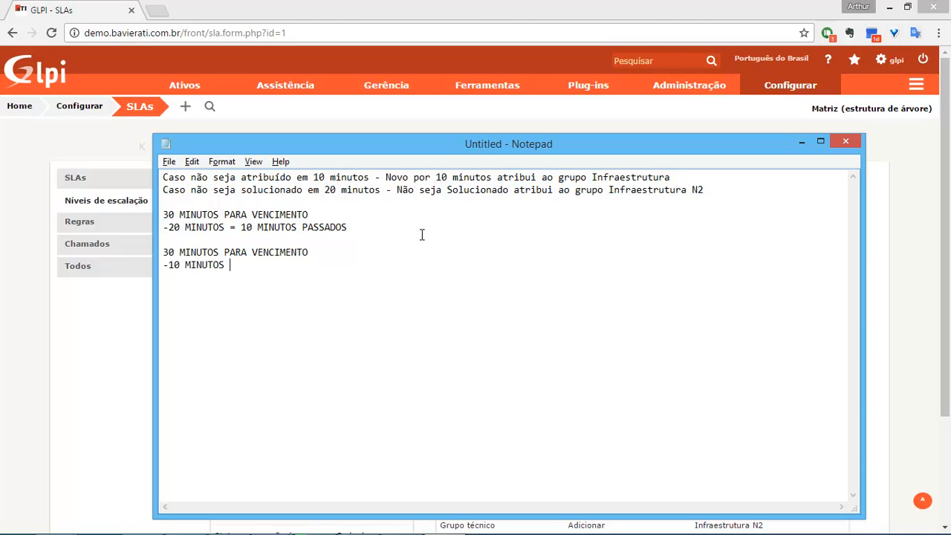
pyautogui.write(' = 20 MINUTOS')
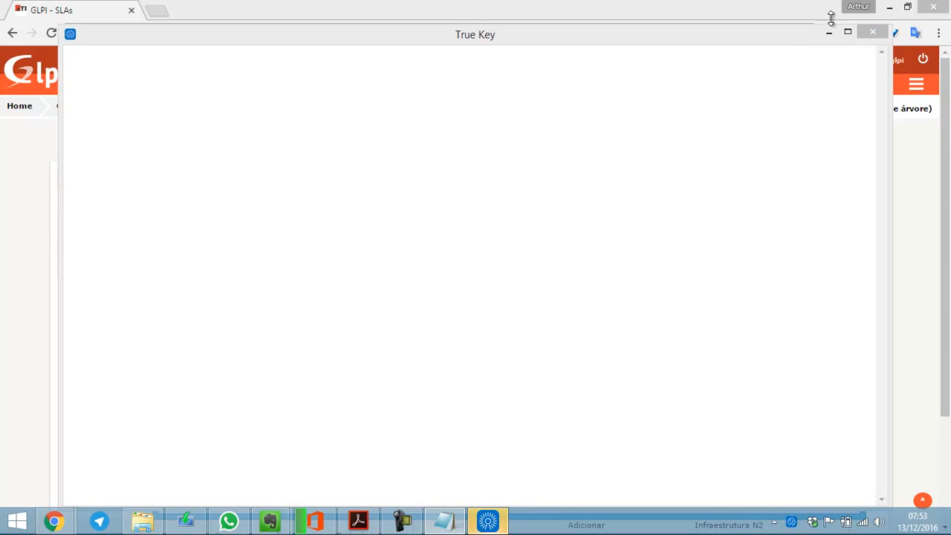
pyautogui.click(488, 521)
pyautogui.click(873, 31)
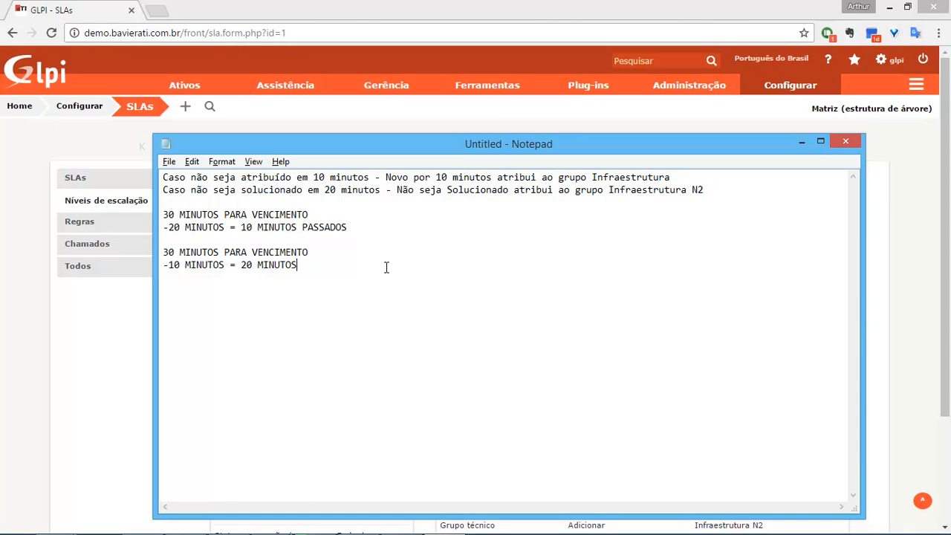
# Change the second note's condition to 'Solucionado/FECHADO' and return to the GLPI window.
pyautogui.moveTo(168, 190); pyautogui.dragTo(413, 190)
pyautogui.click(408, 190)
pyautogui.click(508, 193)
pyautogui.write('/FECH')
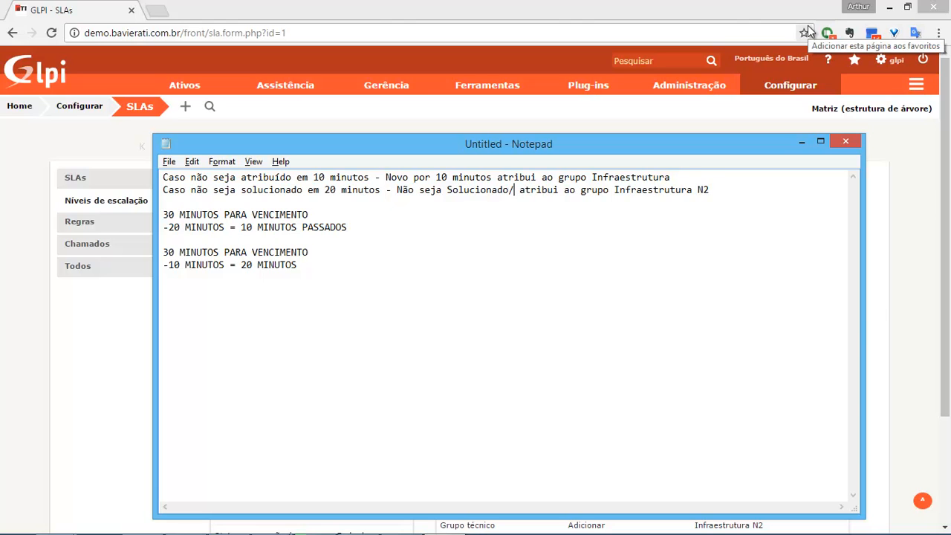
pyautogui.write('ADO')
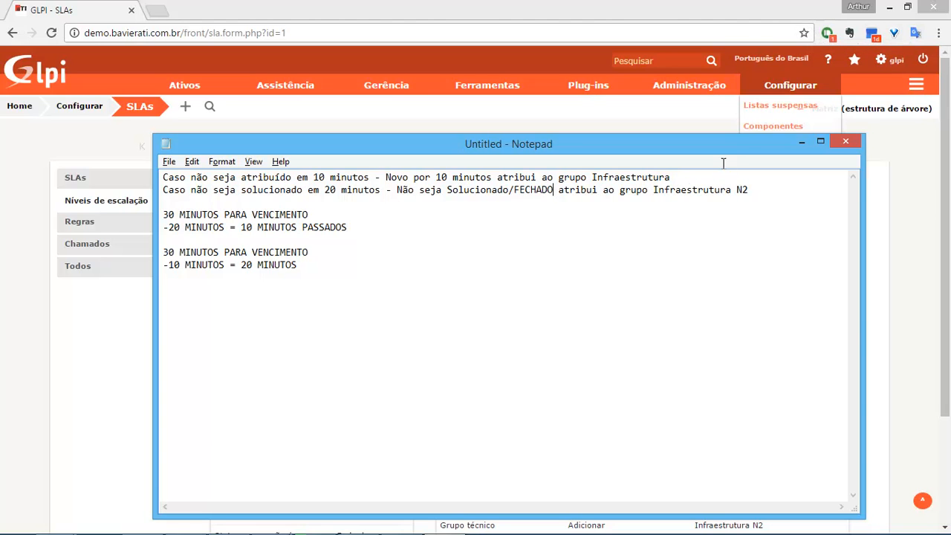
pyautogui.moveTo(659, 191); pyautogui.dragTo(766, 189)
pyautogui.click(714, 255)
# Open a new Chrome incognito window with Ctrl+Shift+N.
pyautogui.click(511, 6)
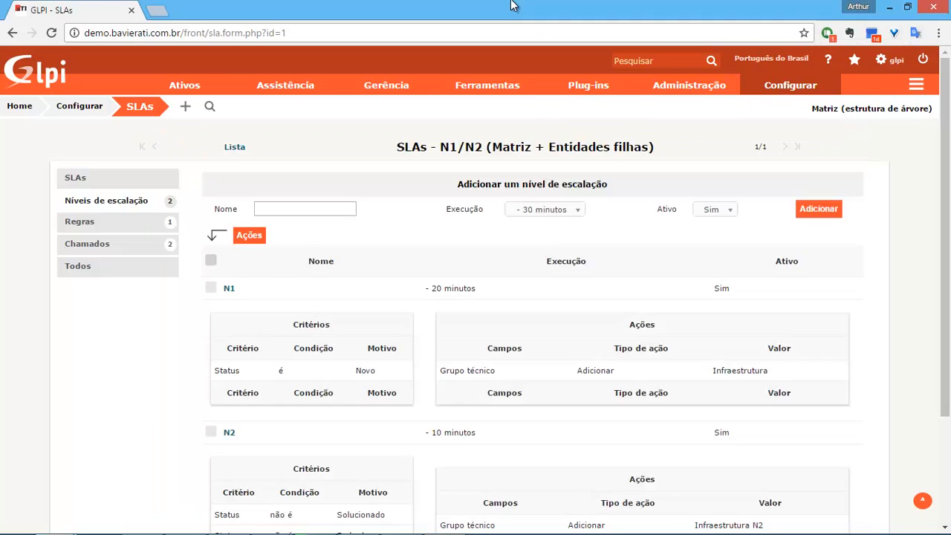
pyautogui.scroll(-2, 310, 435)
pyautogui.scroll(2, 309, 435)
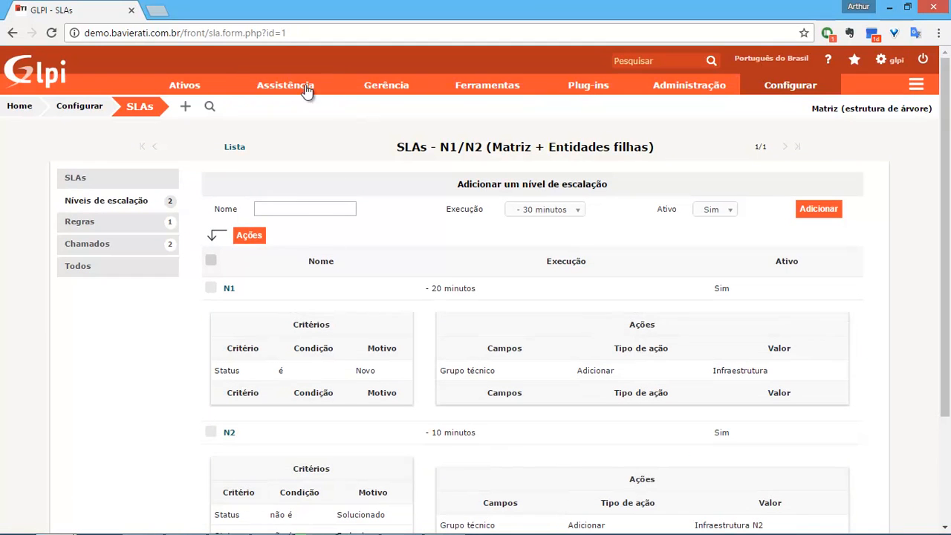
pyautogui.moveTo(276, 99)
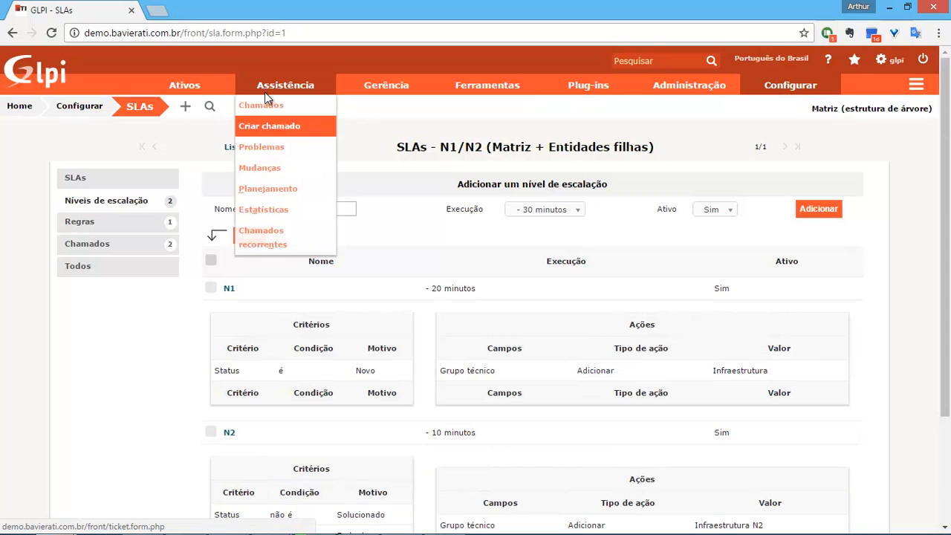
pyautogui.hotkey('ctrl', 'shift', 'n')
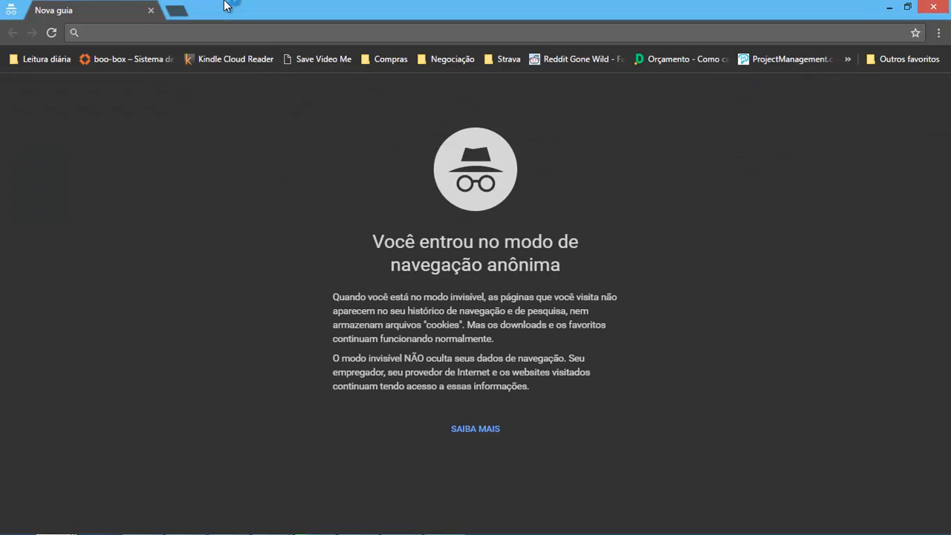
# Load the GLPI demo site, sign in as glpi, then log out.
pyautogui.write('demo')
pyautogui.press('Return')
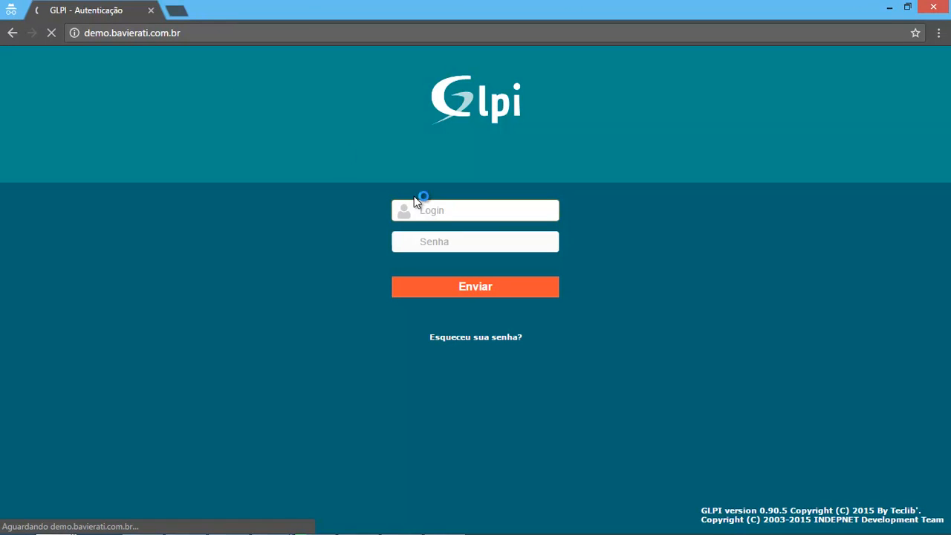
pyautogui.write('glpi')
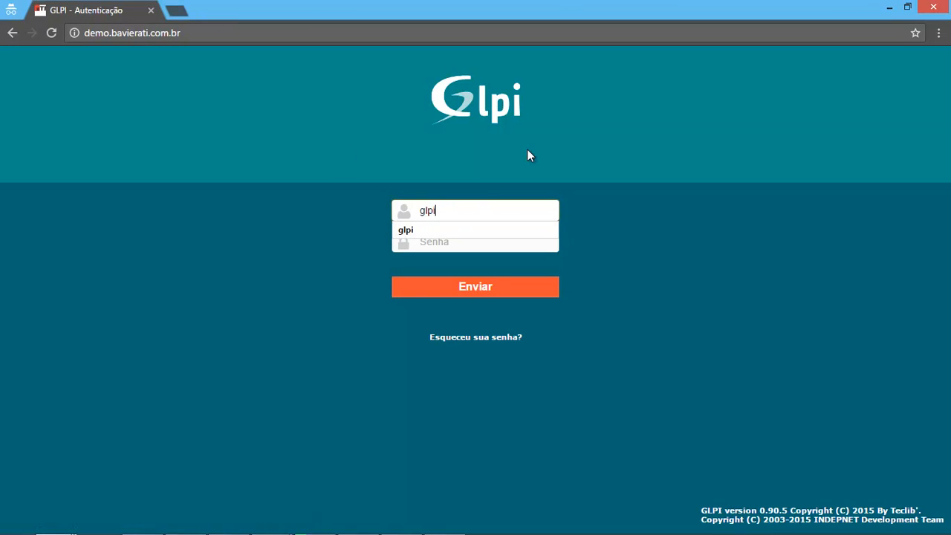
pyautogui.press('Tab')
pyautogui.write('•••••••••')
pyautogui.press('Return')
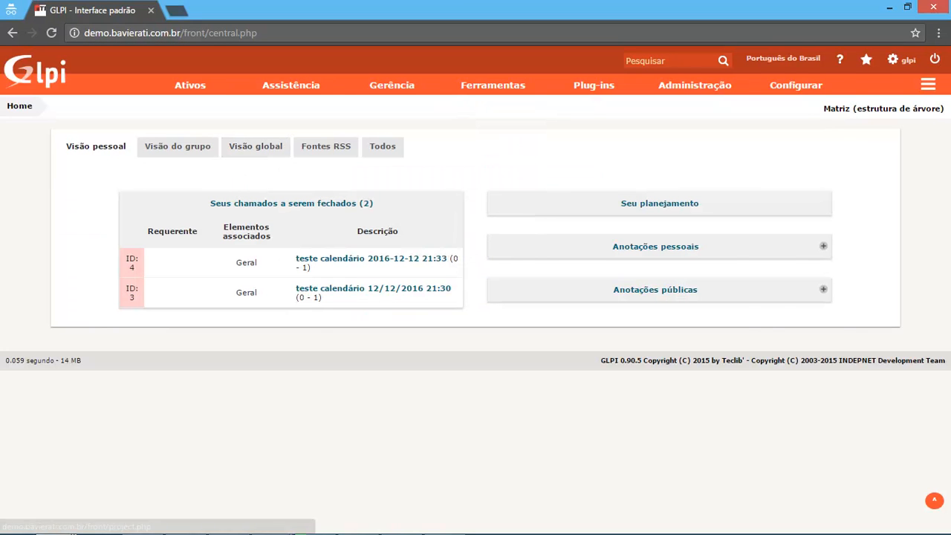
pyautogui.click(935, 64)
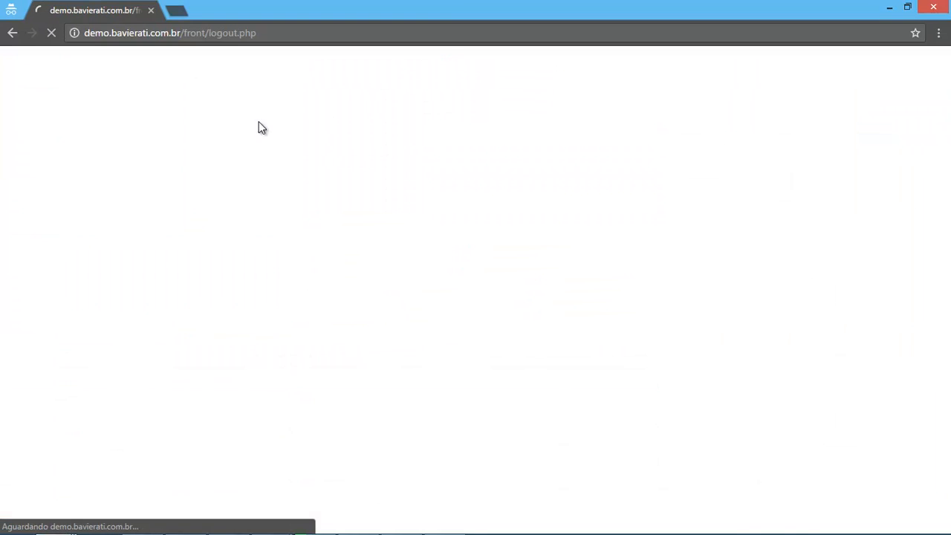
# Sign in as the test user account with its password, then return to the administrator window.
pyautogui.write('testes.user')
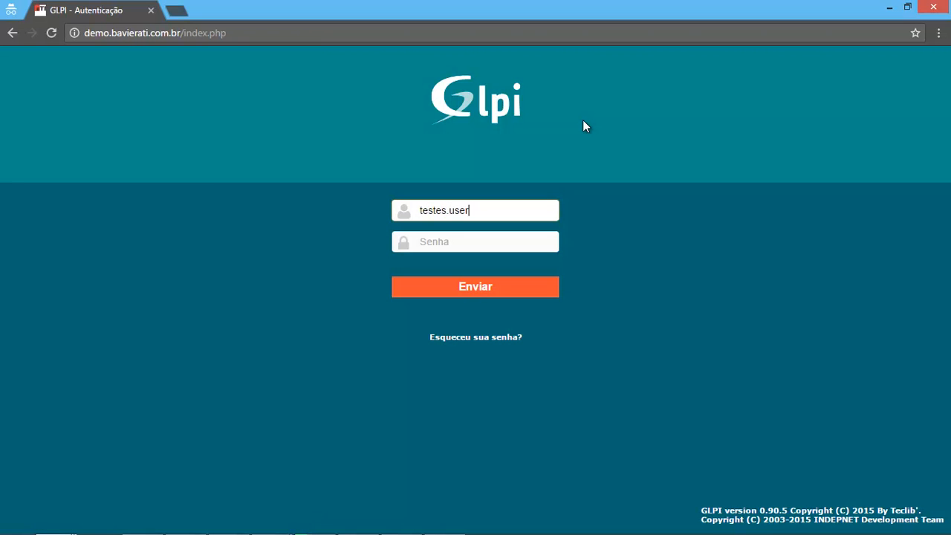
pyautogui.press('Tab')
pyautogui.write('123')
pyautogui.press('Return')
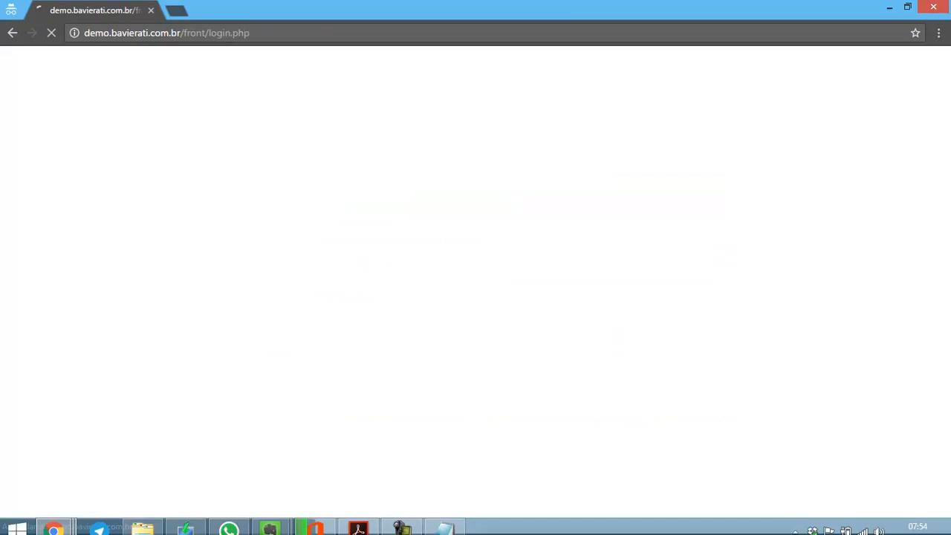
pyautogui.hotkey('alt', 'Tab')
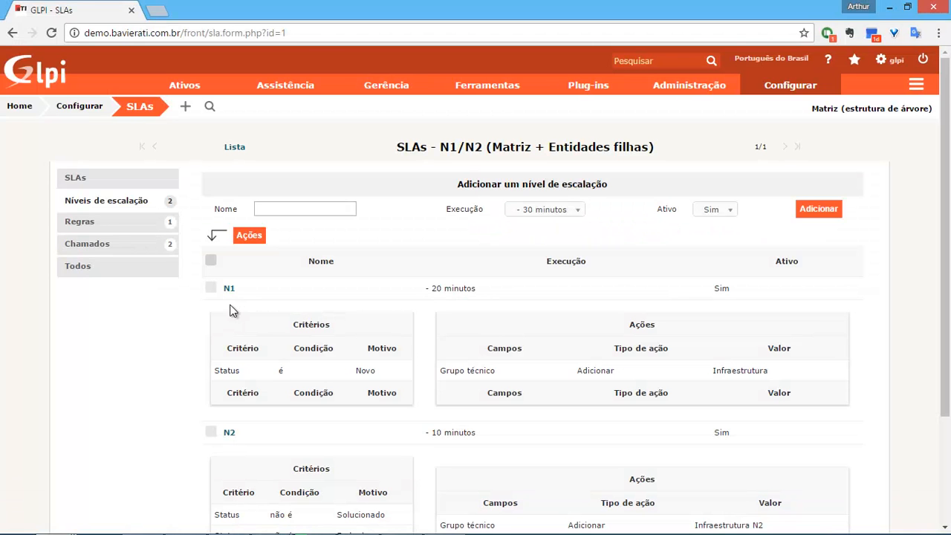
# Inspect the N1/N2 ticket business rule's criteria, then start a new ticket as the test user.
pyautogui.moveTo(791, 85)
pyautogui.moveTo(690, 85)
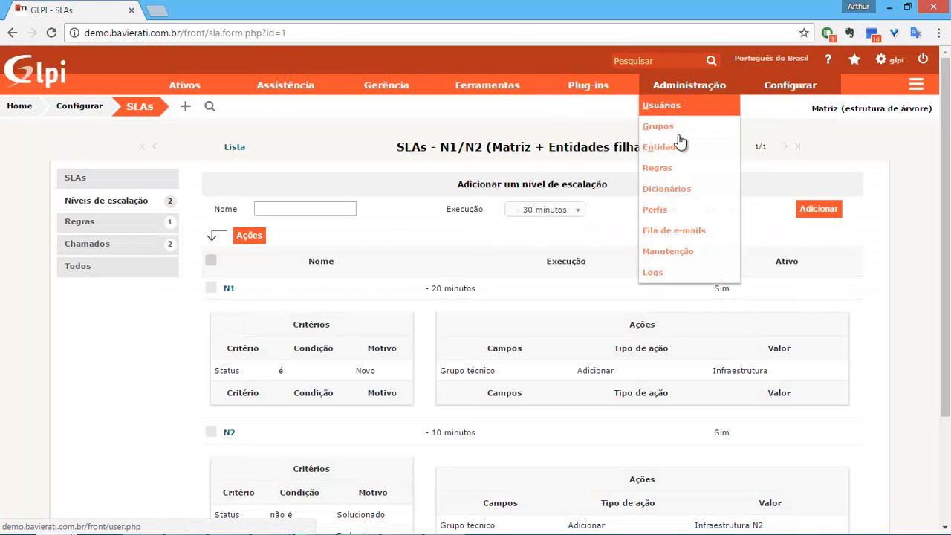
pyautogui.click(663, 168)
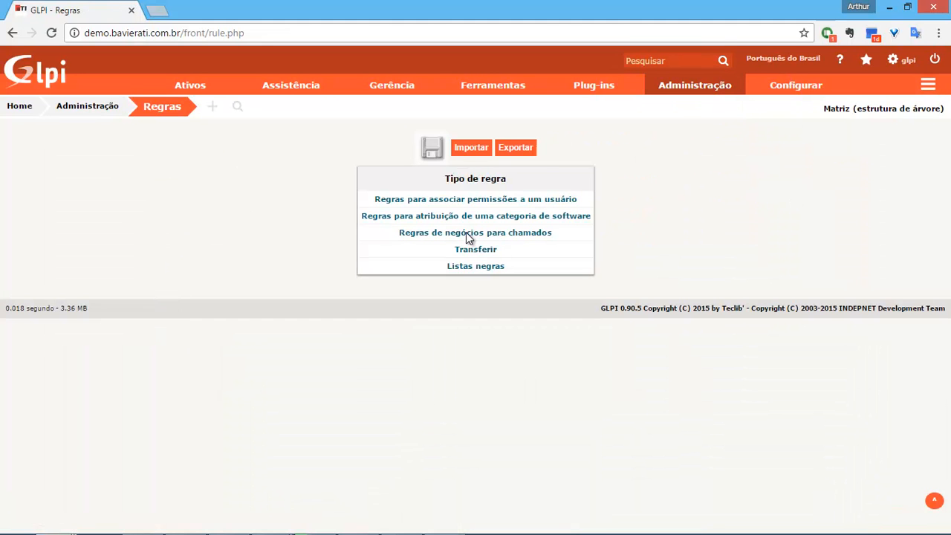
pyautogui.click(463, 234)
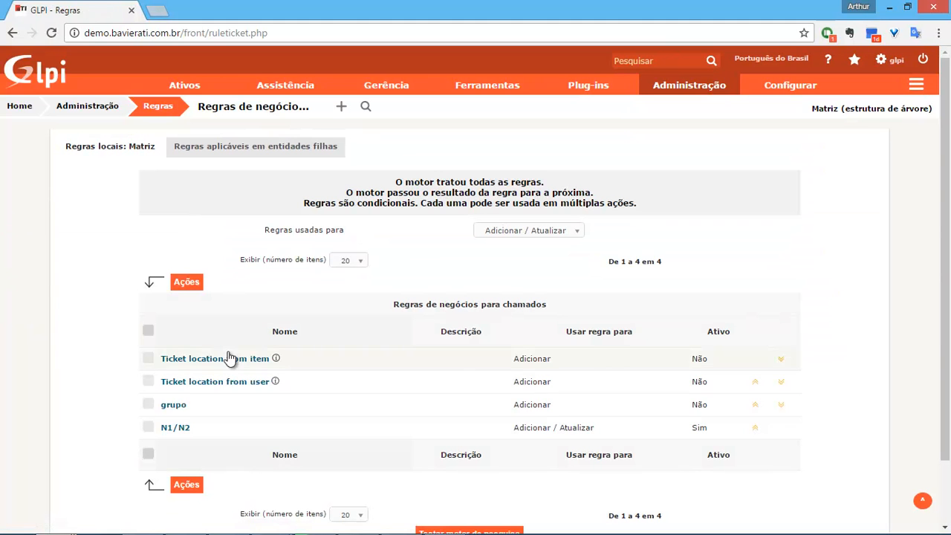
pyautogui.click(174, 429)
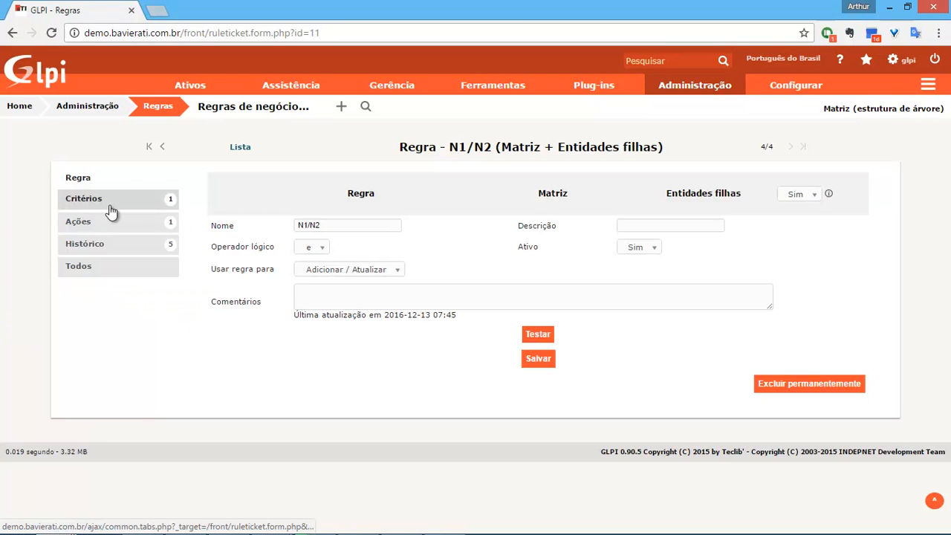
pyautogui.click(109, 210)
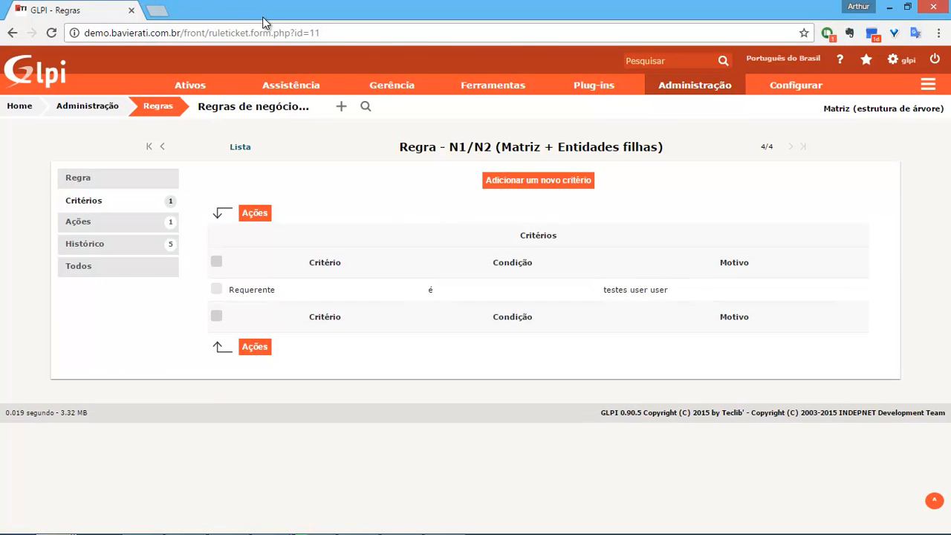
pyautogui.hotkey('alt', 'Tab')
pyautogui.click(327, 174)
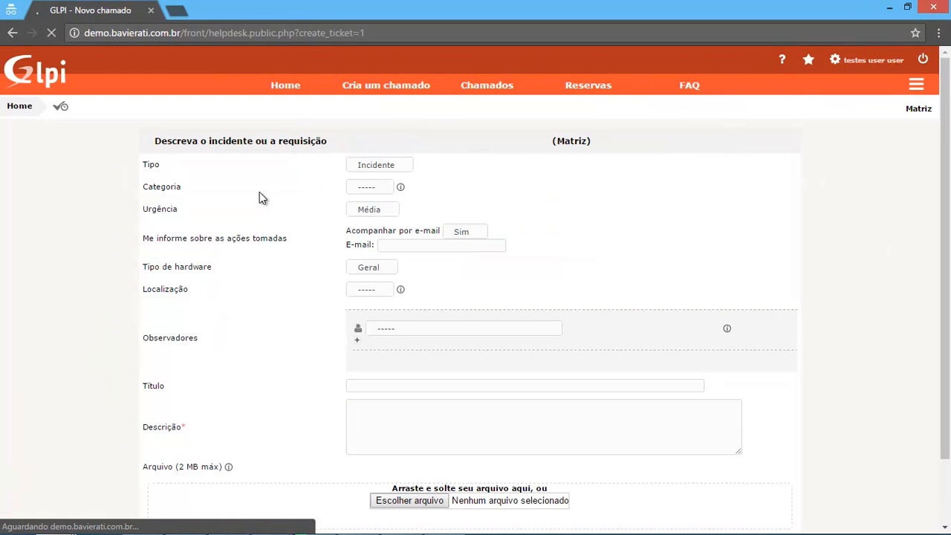
# Submit a ticket with the description 'Teste escalonamento' and open it.
pyautogui.click(403, 456)
pyautogui.write('tewas')
pyautogui.hotkey('ctrl', 'a')
pyautogui.write('Teste e')
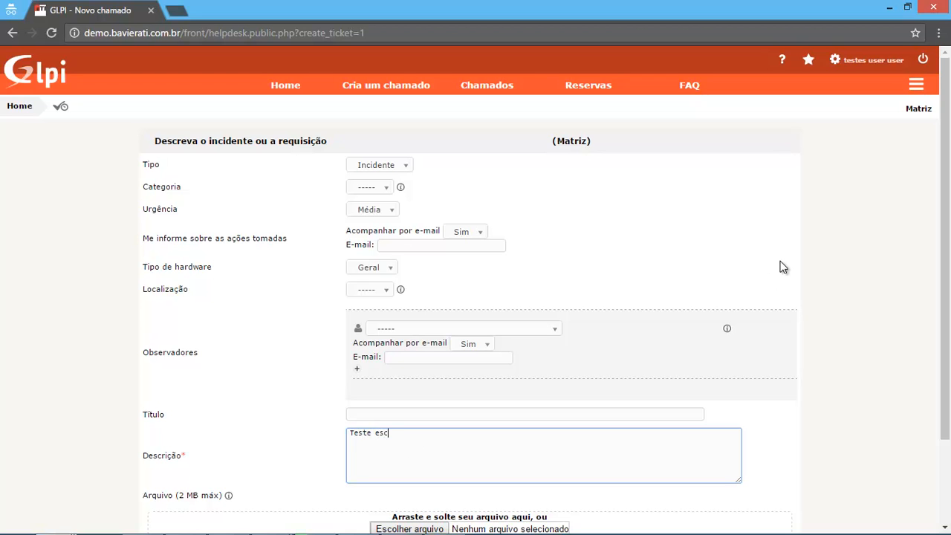
pyautogui.write('scalonamento')
pyautogui.scroll(-2, 528, 305)
pyautogui.click(470, 471)
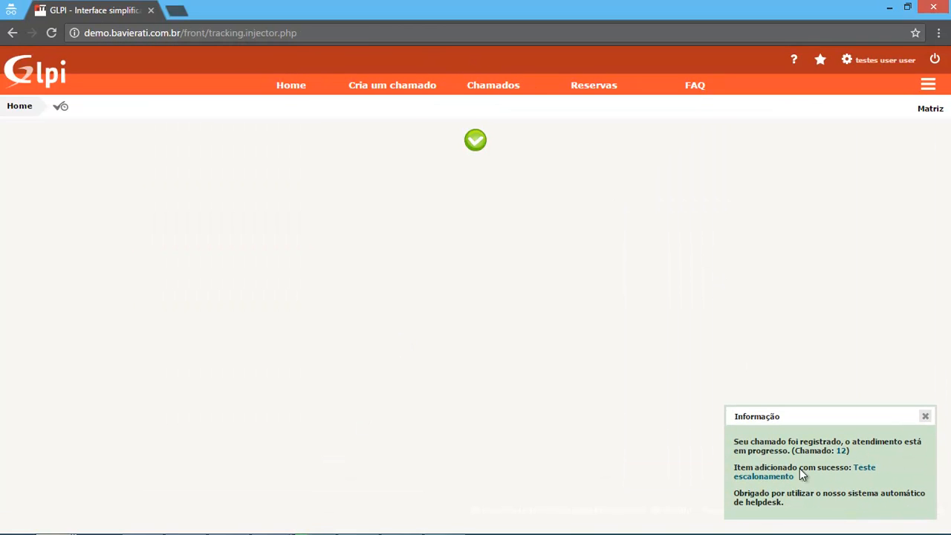
pyautogui.click(783, 476)
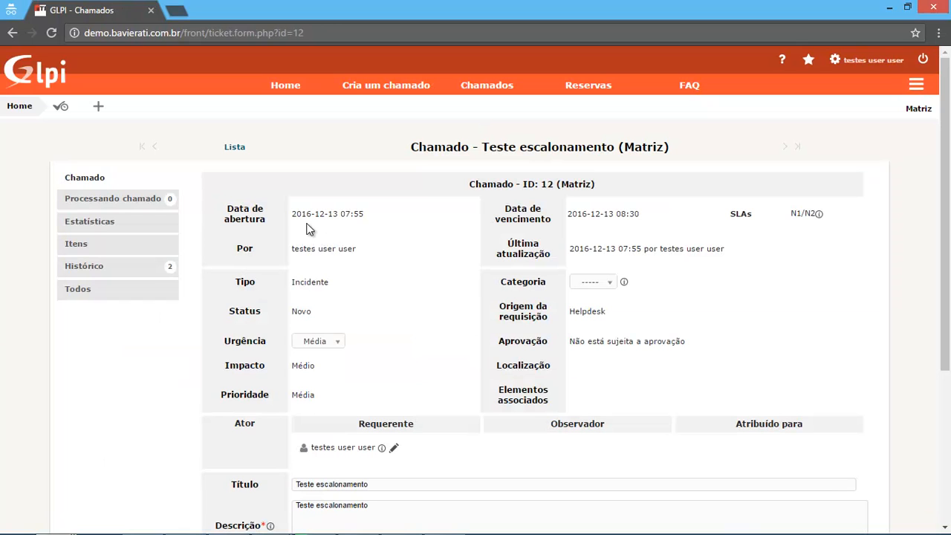
# Highlight the ticket's opening time and its 08:30 due time.
pyautogui.moveTo(646, 216); pyautogui.dragTo(615, 214)
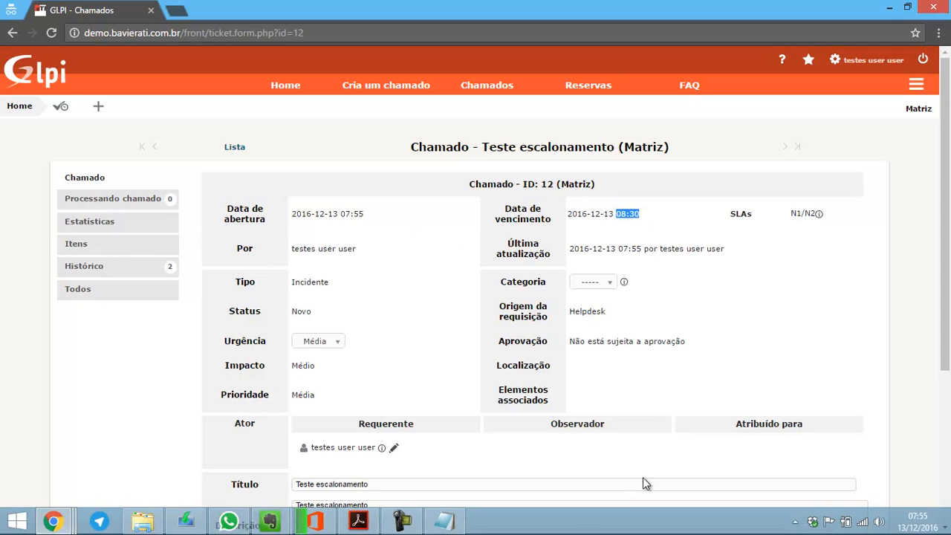
pyautogui.click(627, 212)
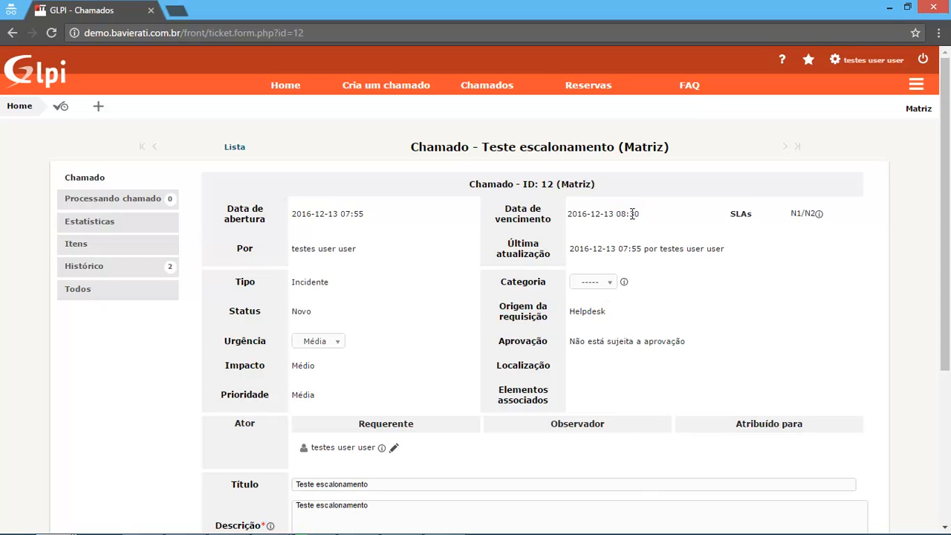
pyautogui.moveTo(623, 215); pyautogui.dragTo(601, 214)
pyautogui.moveTo(342, 214); pyautogui.dragTo(351, 214)
pyautogui.click(390, 221)
pyautogui.moveTo(617, 214); pyautogui.dragTo(641, 214)
pyautogui.moveTo(819, 216)
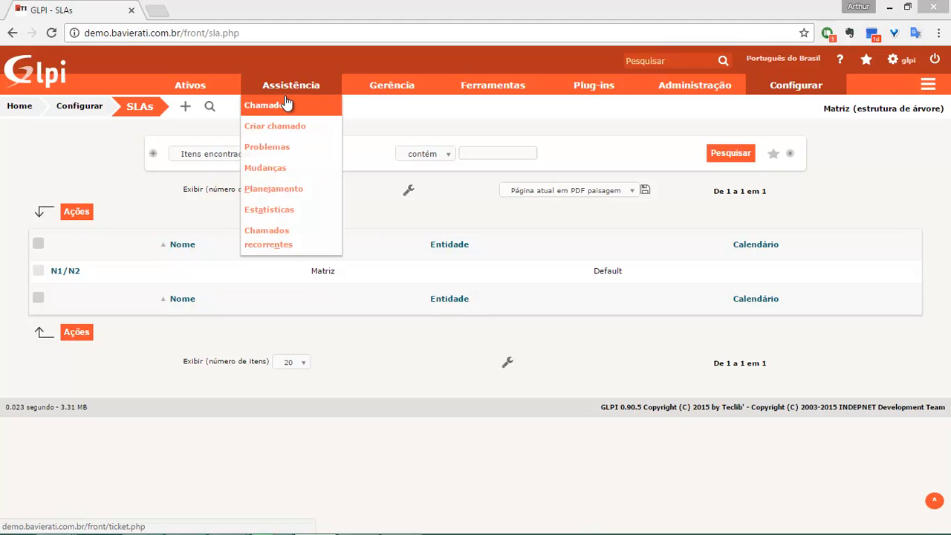
# Open ticket 'Teste escalonamento' from the Assistência > Chamados list.
pyautogui.click(282, 101)
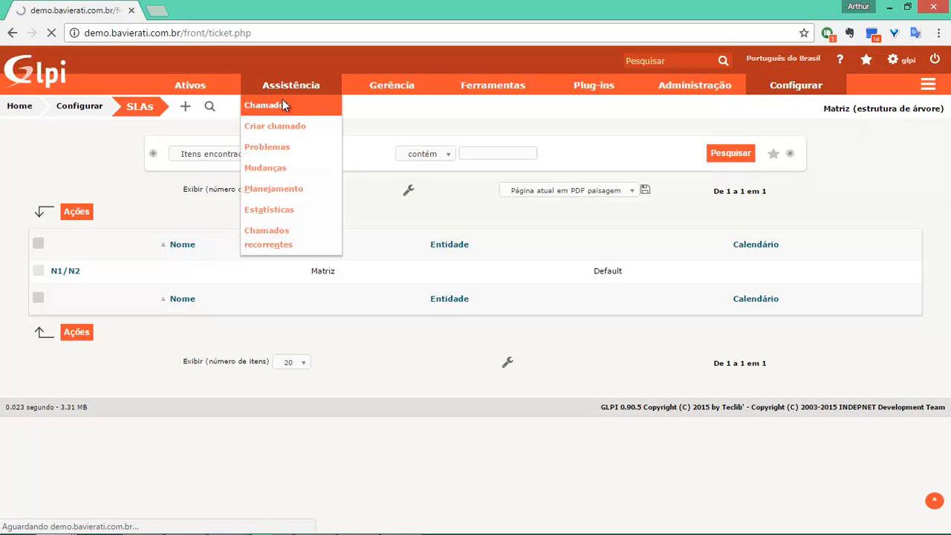
pyautogui.click(110, 272)
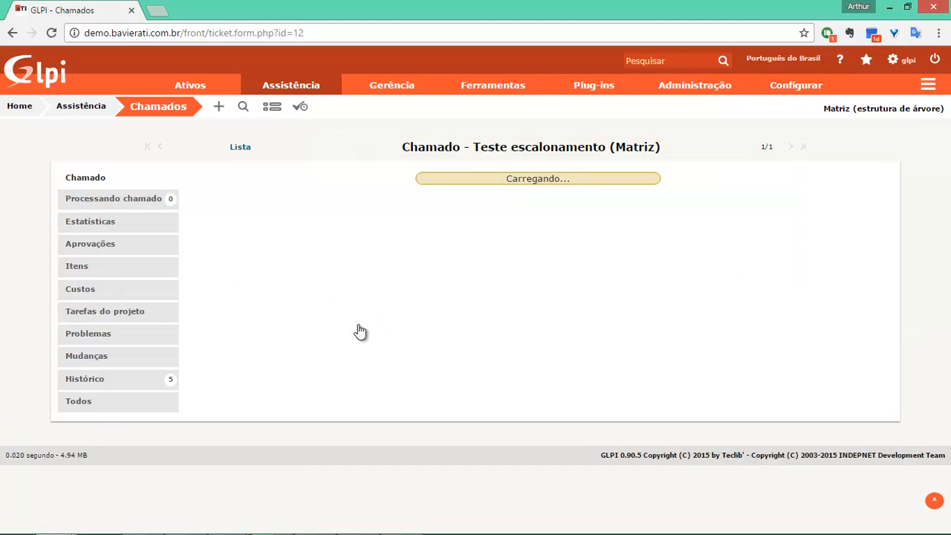